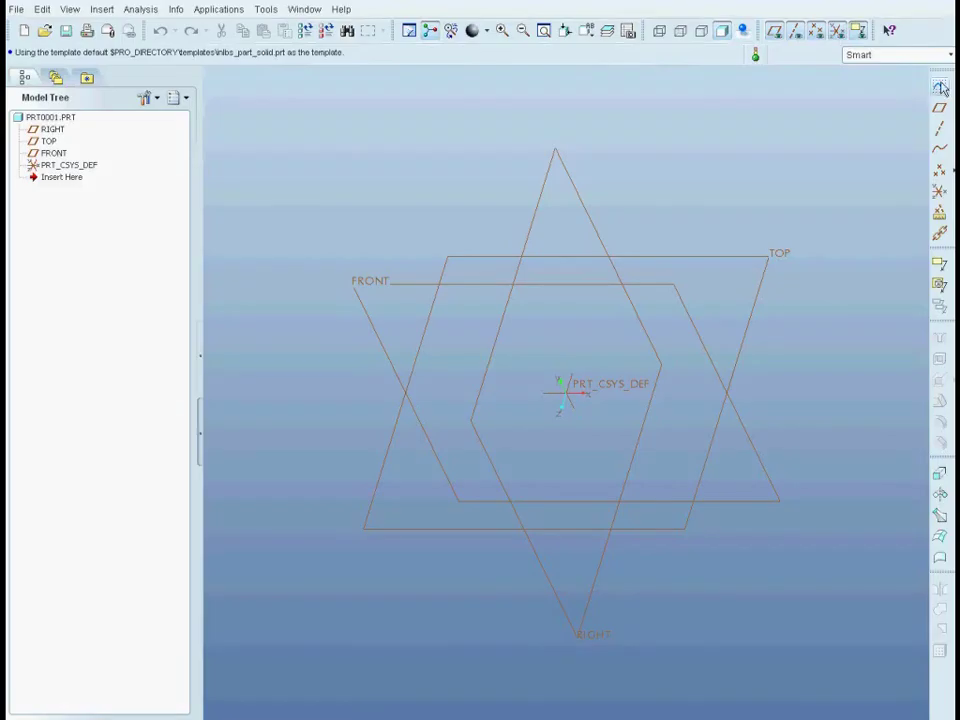
# Start a sketch on the TOP plane and draw a rectangle from the part origin
pyautogui.click(939, 263)
pyautogui.click(697, 264)
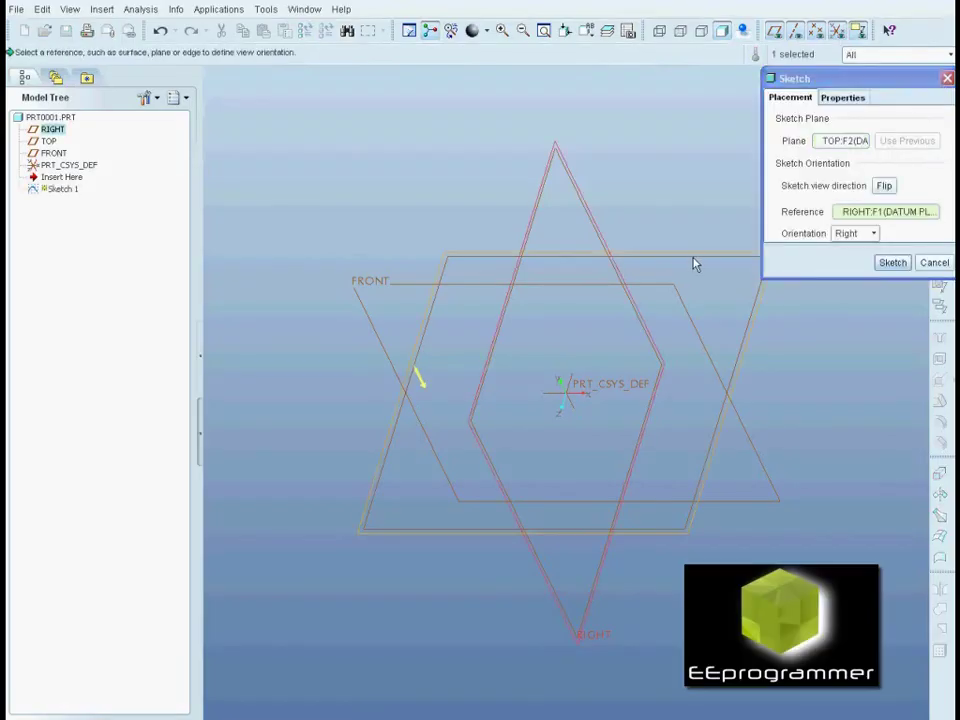
pyautogui.click(878, 264)
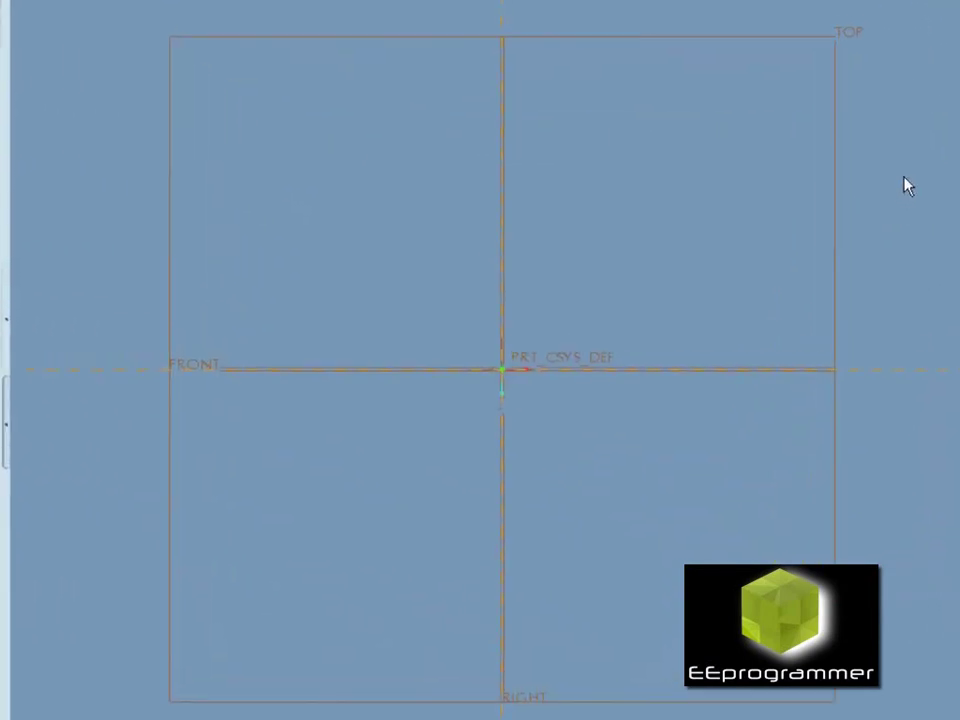
pyautogui.click(501, 369)
pyautogui.click(588, 322)
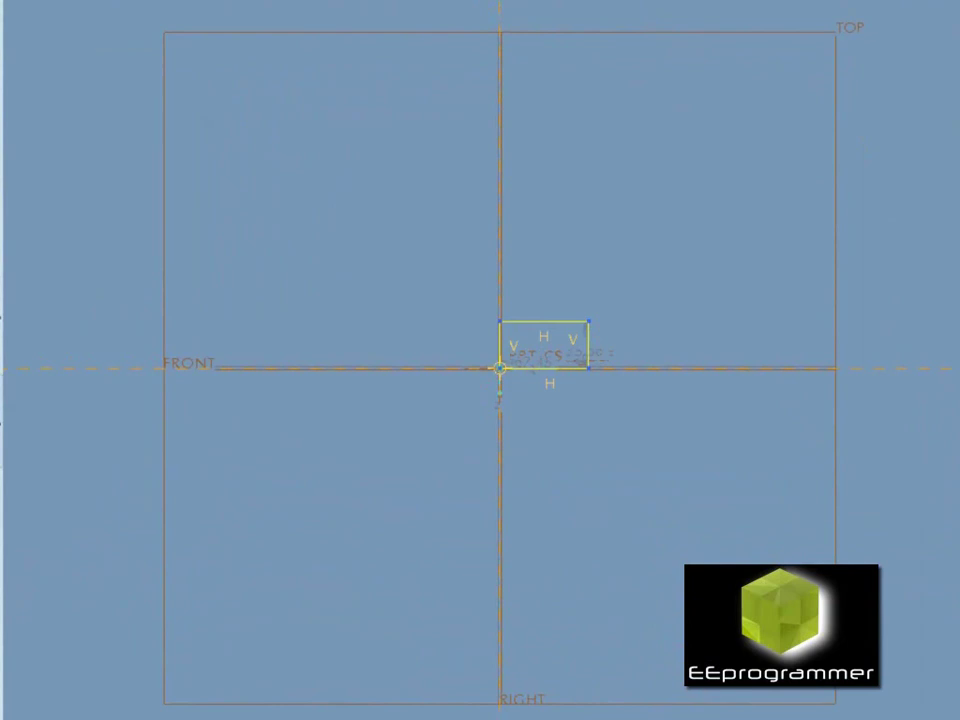
# Dimension the rectangle to height 5 and width 10
pyautogui.scroll(4, 595, 355)
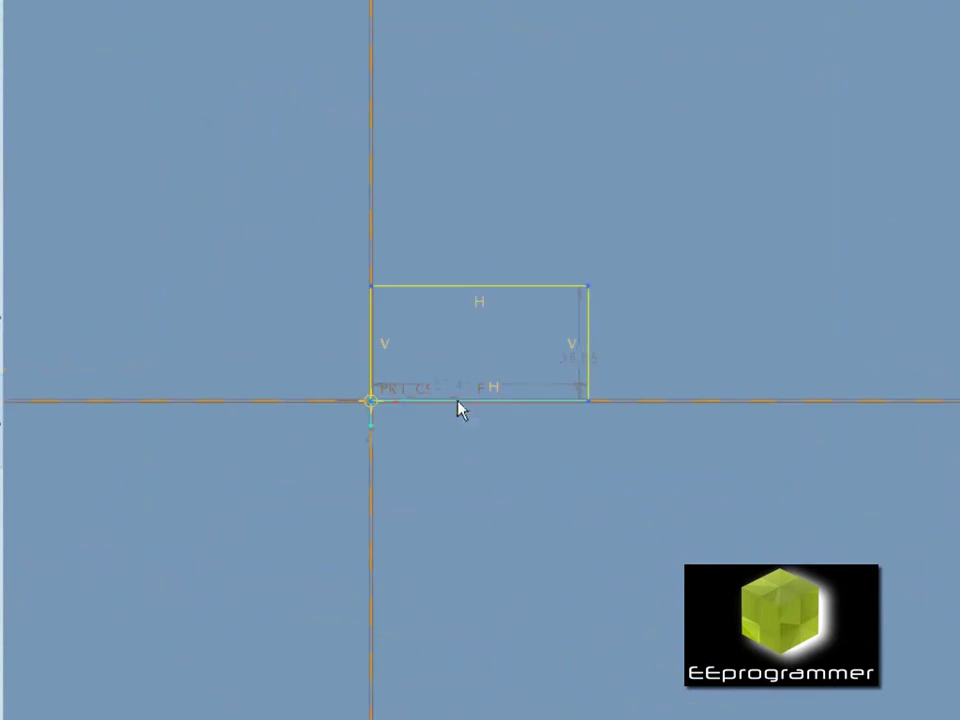
pyautogui.doubleClick(575, 365)
pyautogui.write('5')
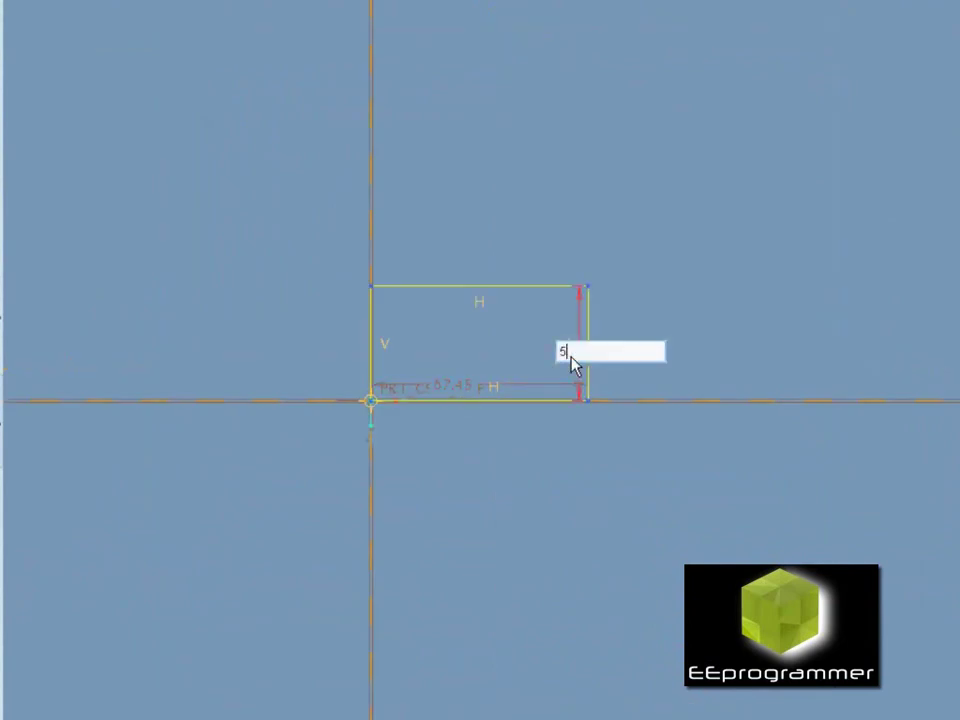
pyautogui.press('Return')
pyautogui.doubleClick(405, 397)
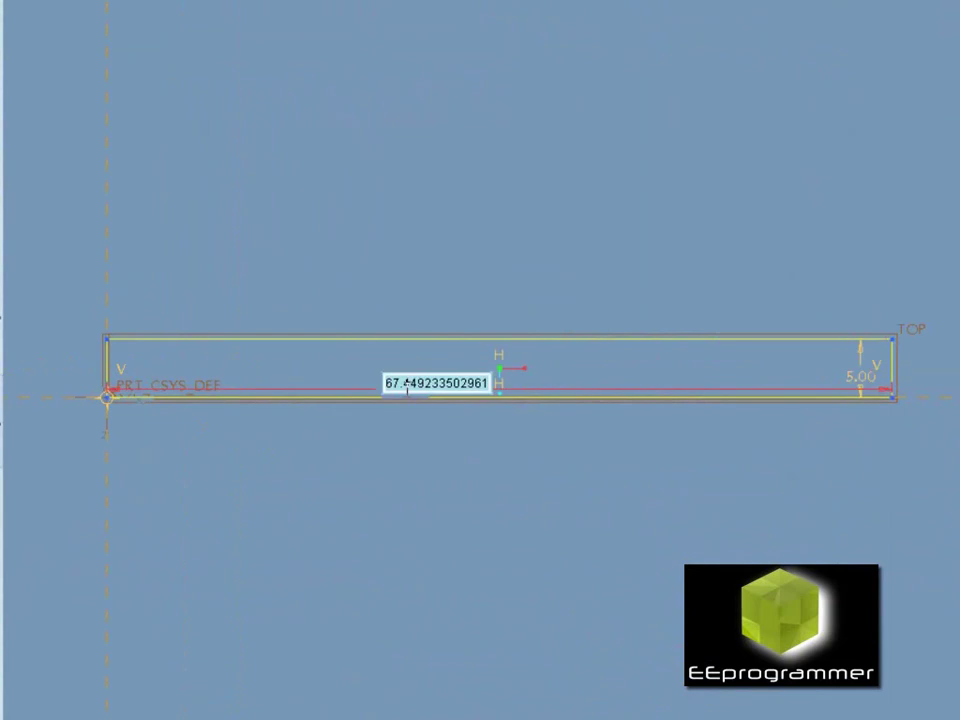
pyautogui.write('10')
pyautogui.press('Return')
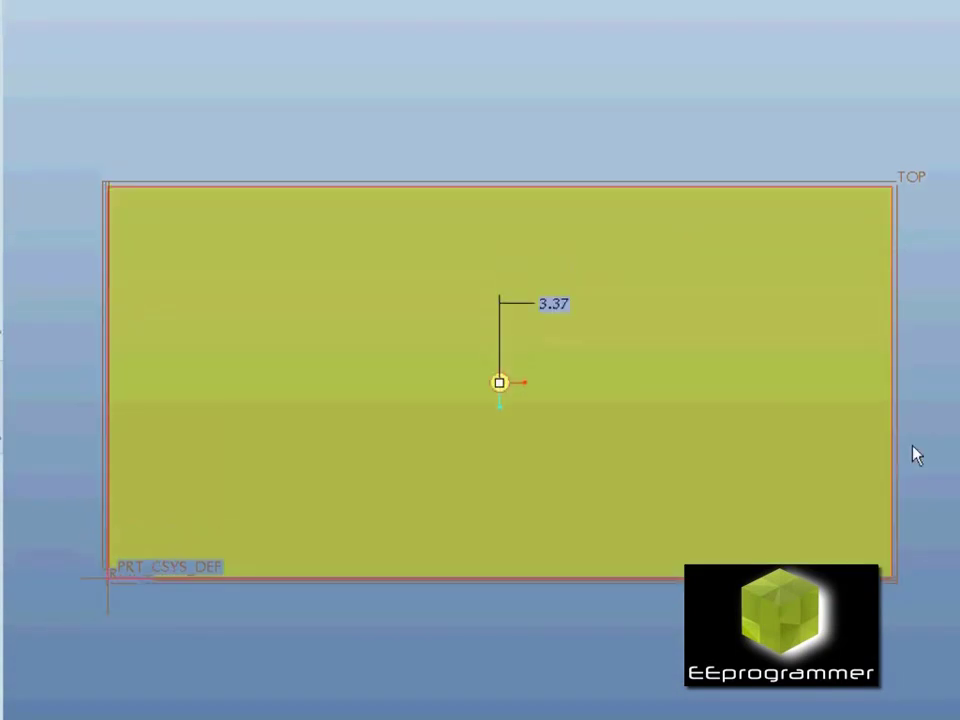
# Extrude the 10 by 5 rectangle to depth 20 and orbit the resulting block
pyautogui.doubleClick(566, 303)
pyautogui.write('20')
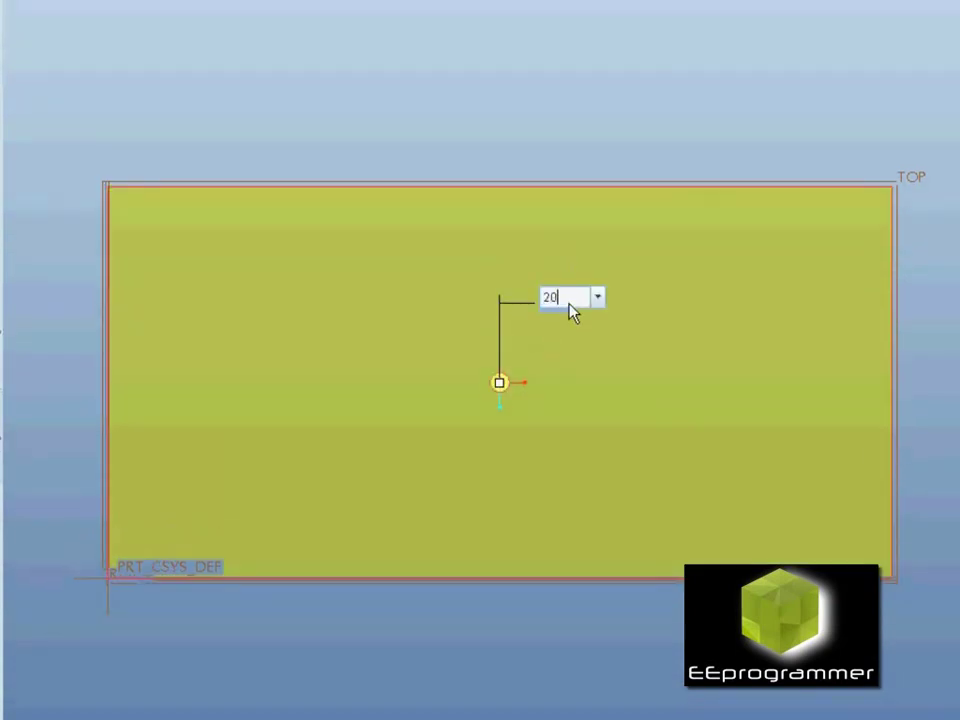
pyautogui.press('Return')
pyautogui.middleClick(844, 75)
pyautogui.moveTo(780, 129); pyautogui.dragTo(762, 65, button='middle')
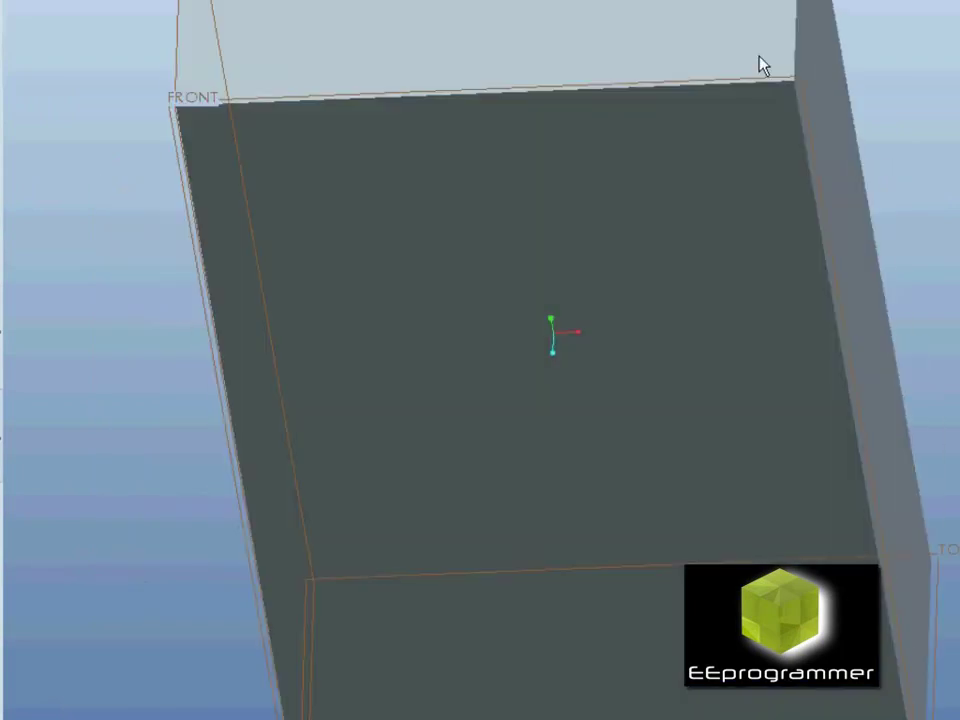
pyautogui.moveTo(741, 148)
pyautogui.mouseDown(button='middle')
pyautogui.moveTo(720, 57)
pyautogui.moveTo(761, 39)
pyautogui.mouseUp(button='middle')
pyautogui.scroll(-3, 741, 133)
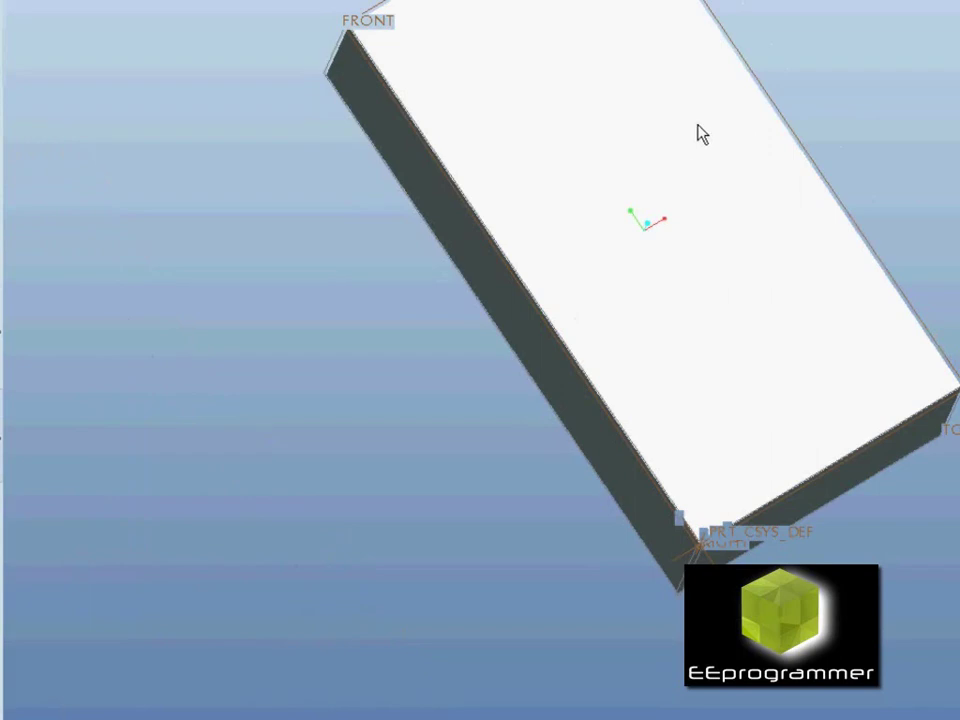
pyautogui.scroll(-2, 680, 142)
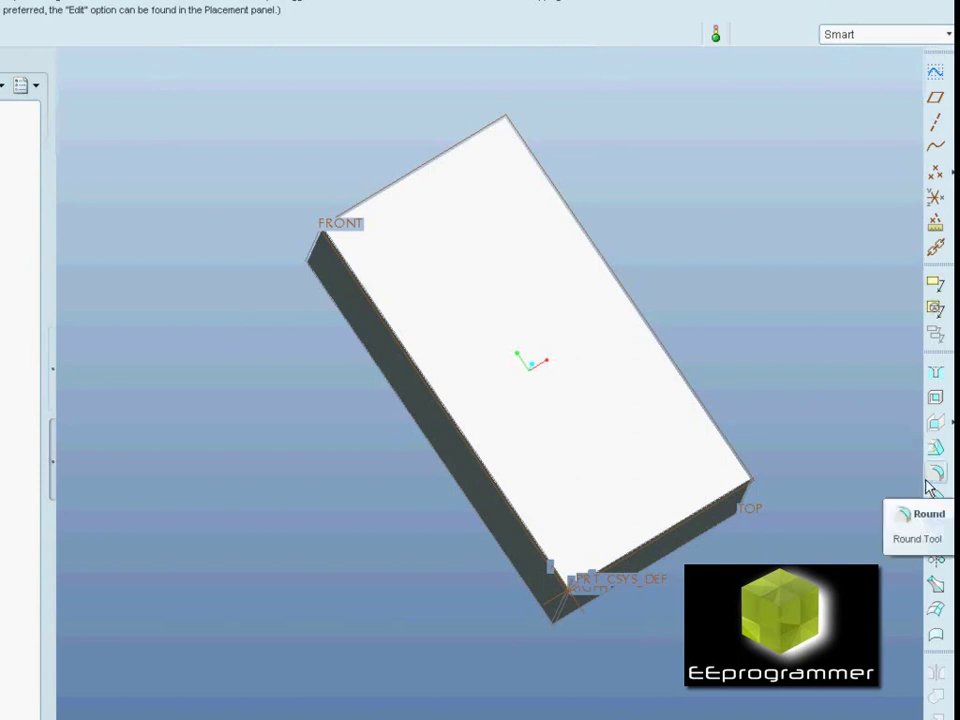
# Start a sketch on the block's large face and draw a circle near the top end
pyautogui.click(935, 247)
pyautogui.click(531, 233)
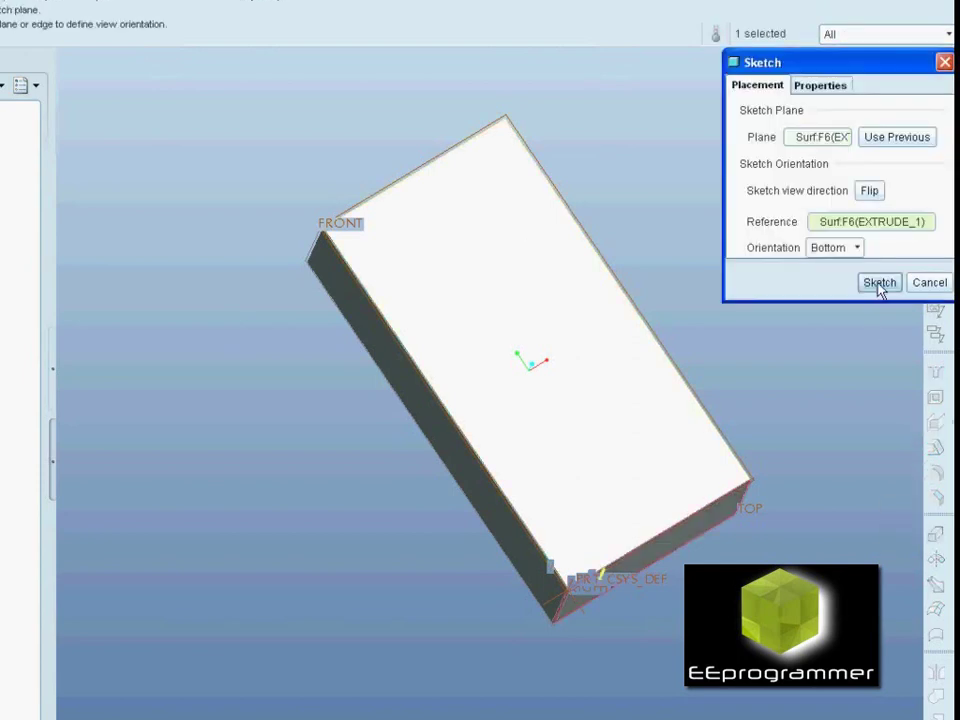
pyautogui.click(879, 282)
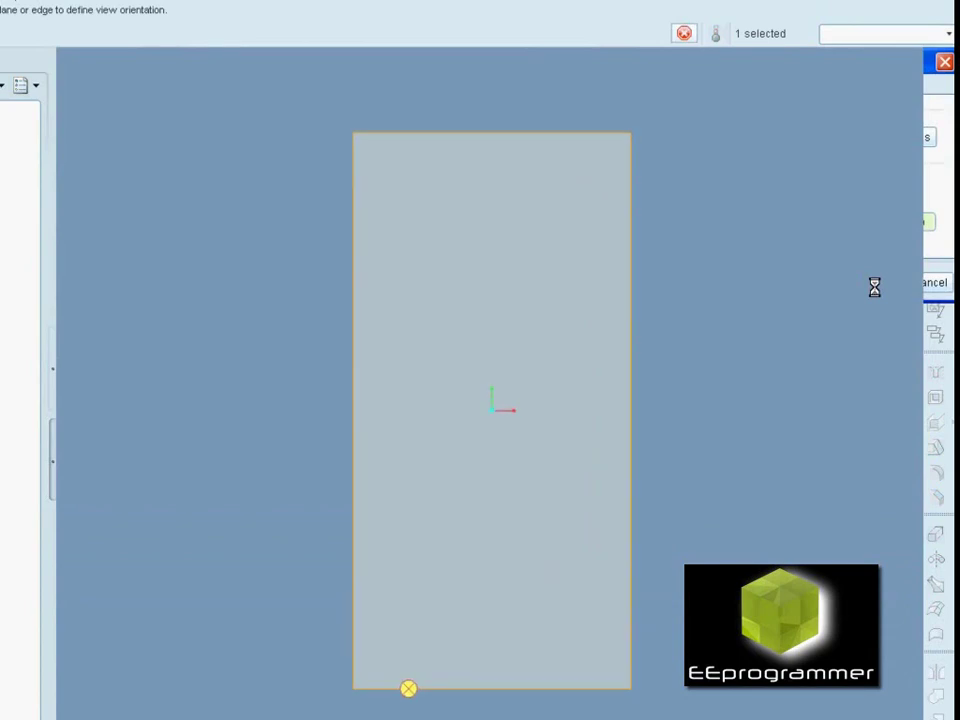
pyautogui.click(935, 172)
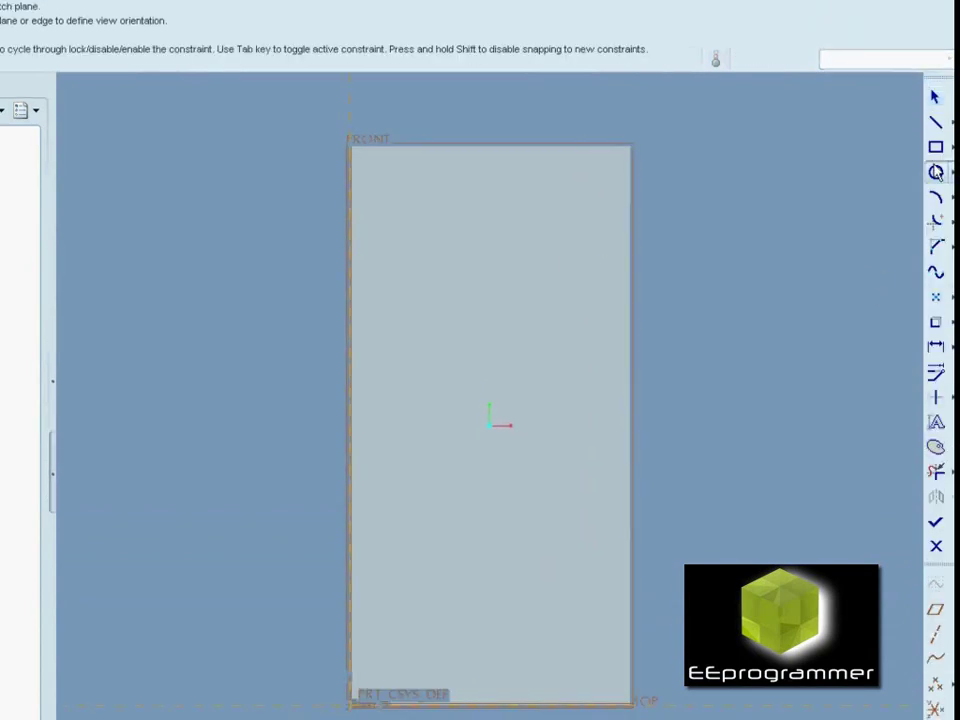
pyautogui.click(478, 262)
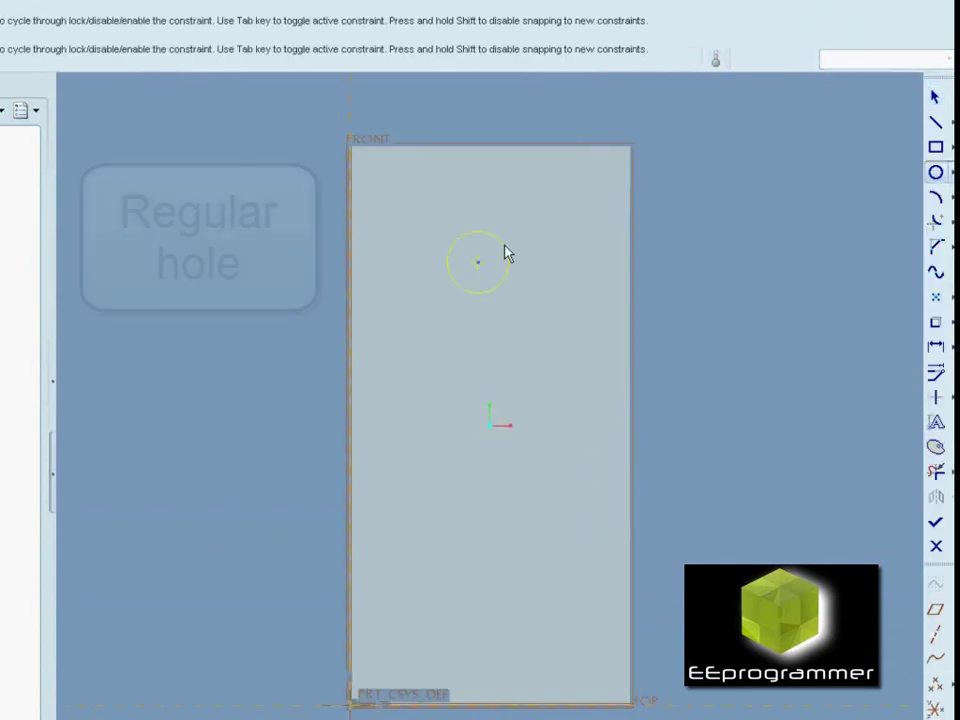
pyautogui.click(506, 254)
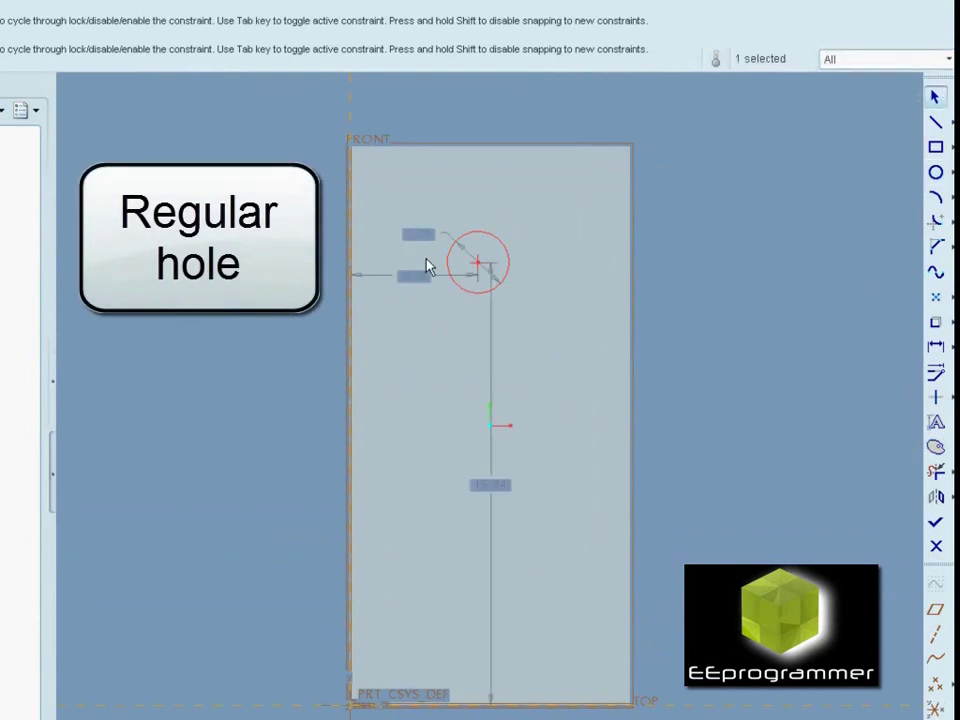
# Dimension the circle 5 from the left edge, 14.5 vertically, with diameter 2
pyautogui.doubleClick(427, 277)
pyautogui.write('5')
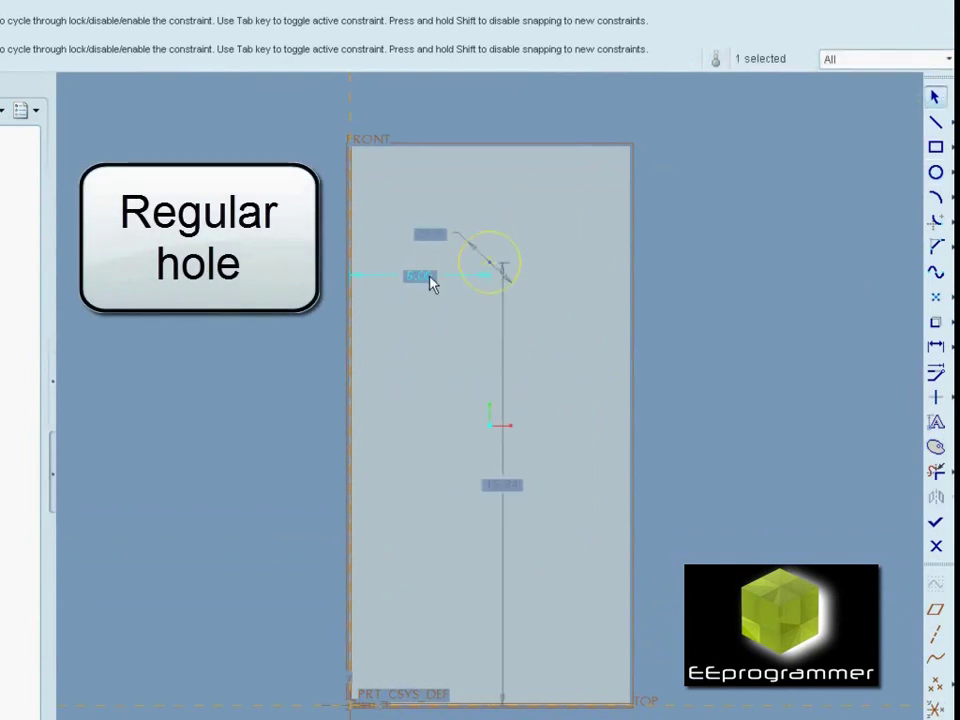
pyautogui.press('Return')
pyautogui.doubleClick(500, 485)
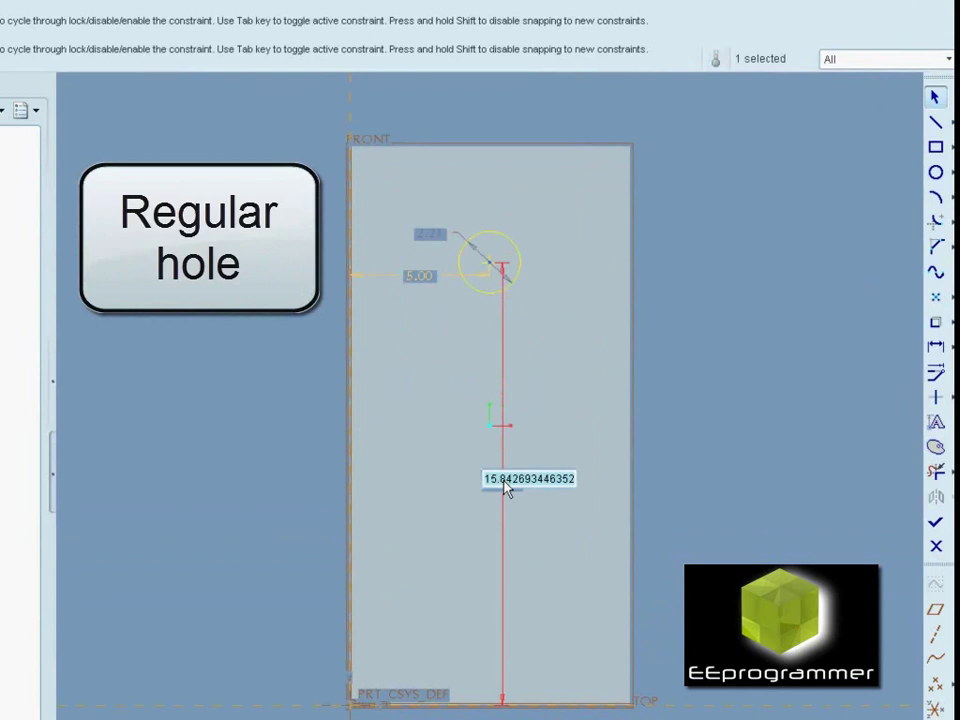
pyautogui.write('14.5')
pyautogui.press('Return')
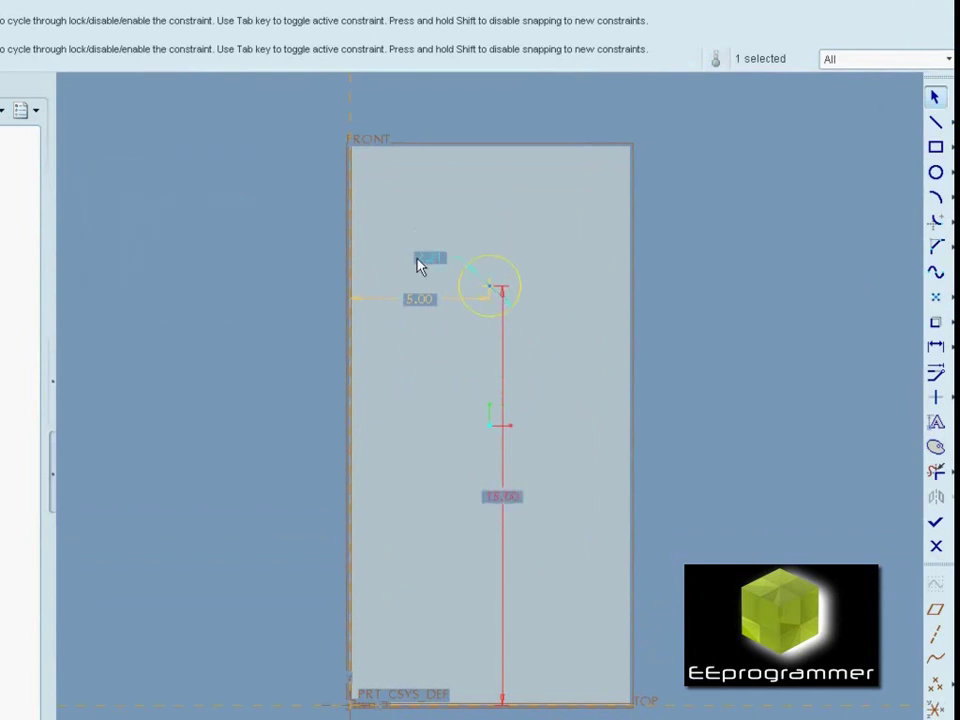
pyautogui.doubleClick(420, 263)
pyautogui.write('2')
pyautogui.press('Return')
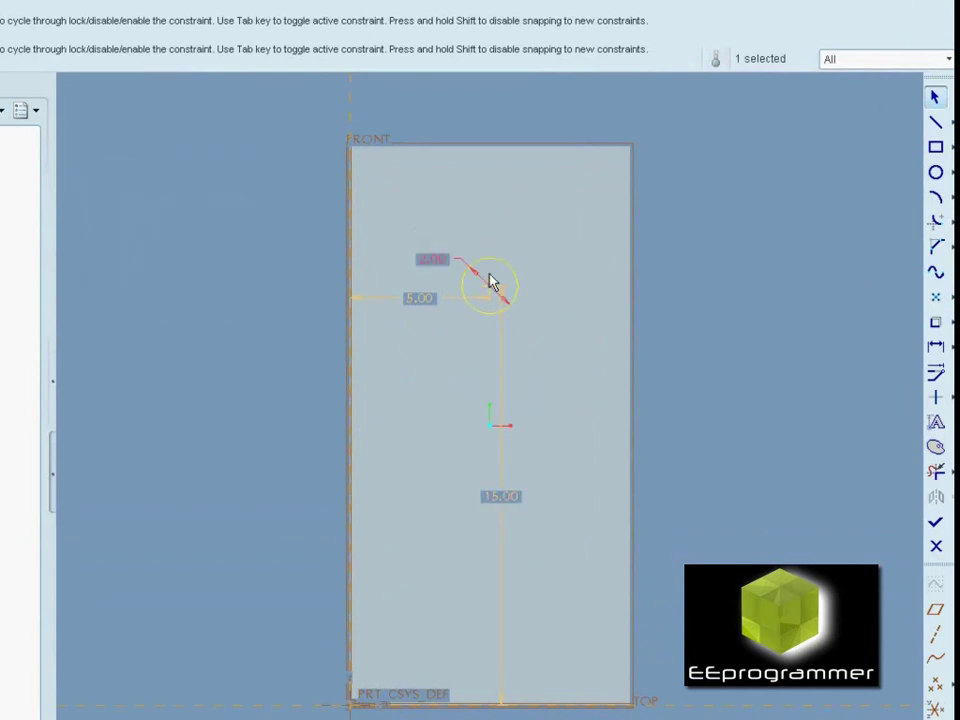
# Extrude the circle as a remove-material cut into the block, creating the through hole
pyautogui.click(935, 522)
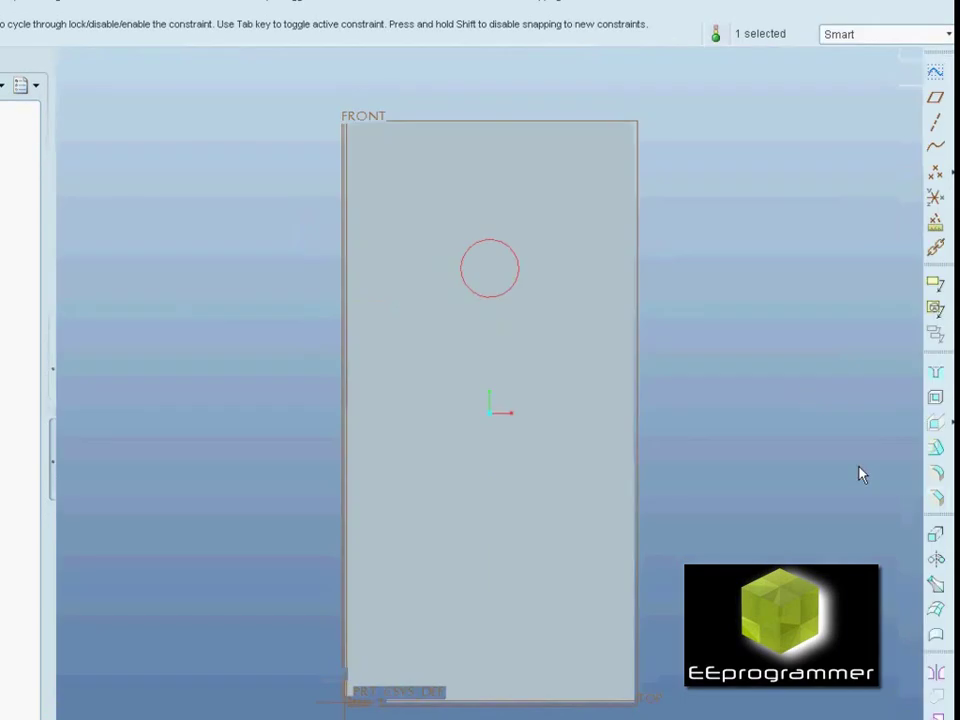
pyautogui.click(933, 540)
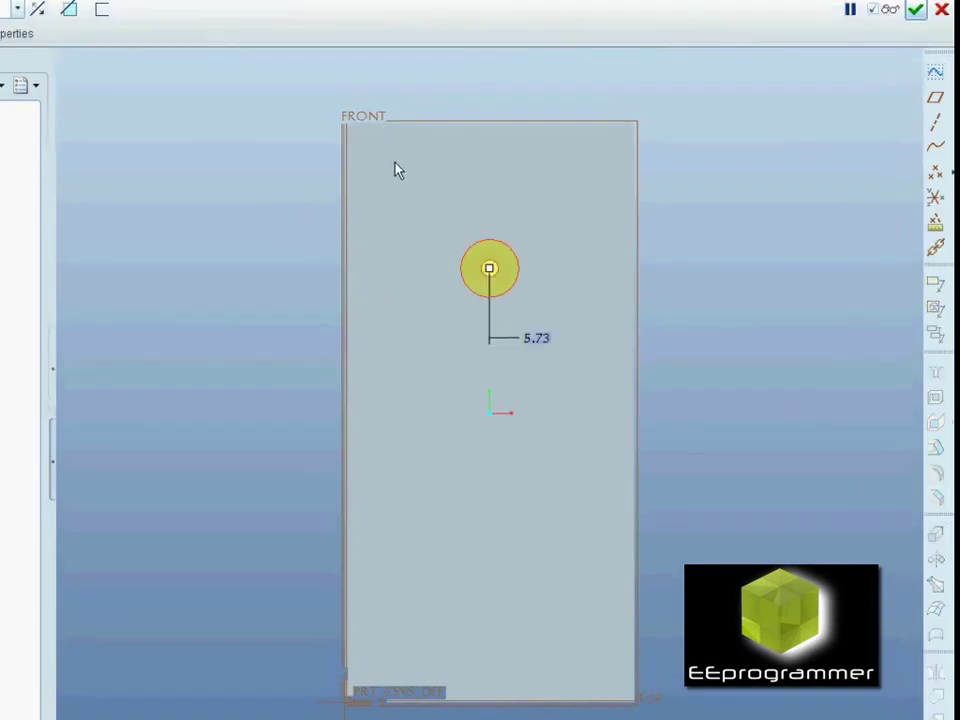
pyautogui.click(69, 9)
pyautogui.moveTo(244, 197)
pyautogui.mouseDown(button='middle')
pyautogui.moveTo(255, 195)
pyautogui.moveTo(220, 180)
pyautogui.mouseUp(button='middle')
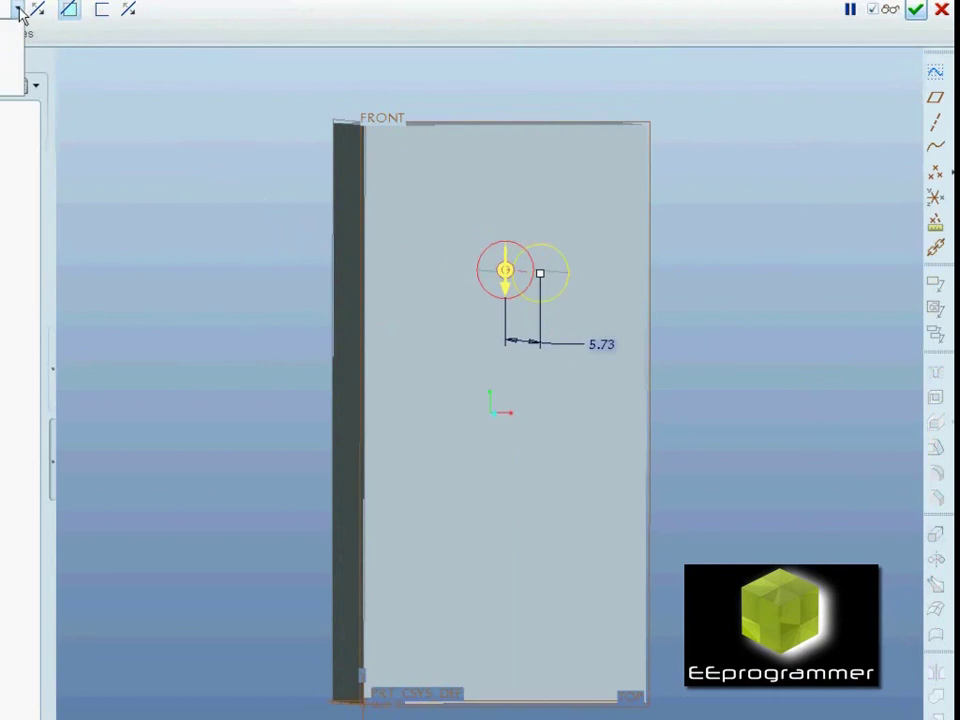
pyautogui.moveTo(19, 12)
pyautogui.mouseDown(button='middle')
pyautogui.moveTo(156, 144)
pyautogui.moveTo(206, 146)
pyautogui.moveTo(45, 43)
pyautogui.mouseUp(button='middle')
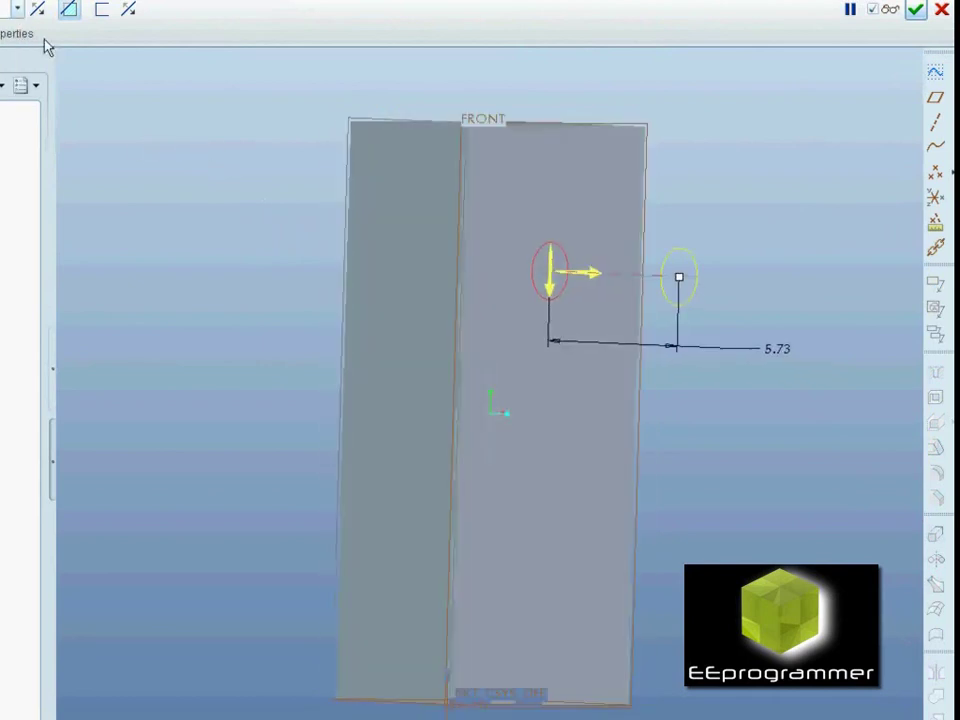
pyautogui.click(35, 10)
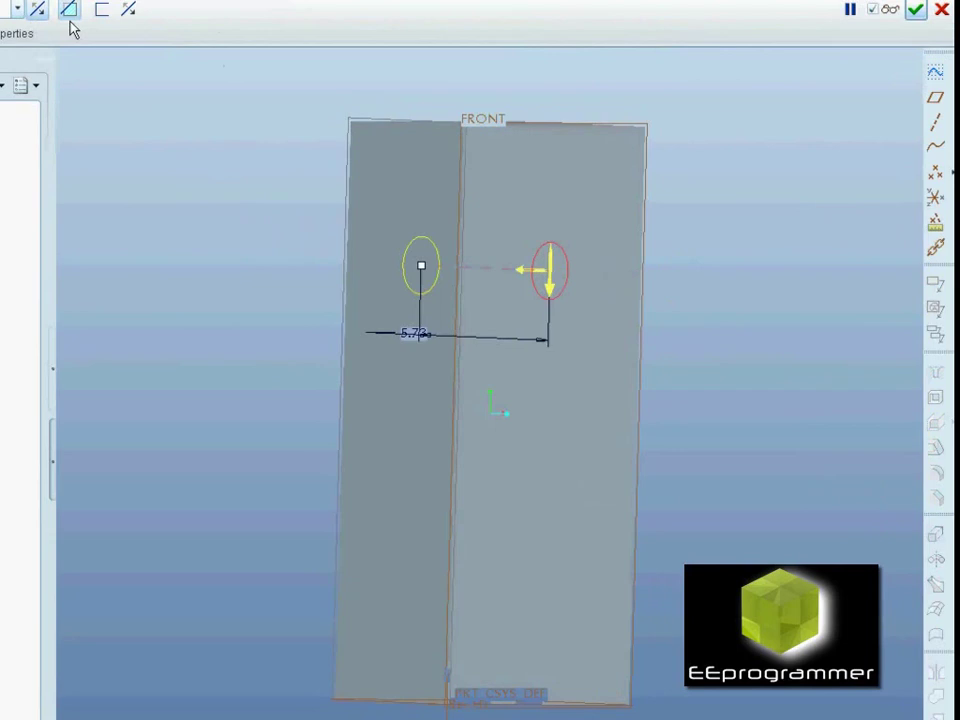
pyautogui.click(916, 10)
pyautogui.moveTo(815, 253)
pyautogui.mouseDown(button='middle')
pyautogui.moveTo(718, 242)
pyautogui.moveTo(703, 231)
pyautogui.moveTo(879, 272)
pyautogui.moveTo(784, 279)
pyautogui.moveTo(682, 231)
pyautogui.moveTo(701, 272)
pyautogui.moveTo(739, 242)
pyautogui.moveTo(718, 264)
pyautogui.moveTo(702, 260)
pyautogui.moveTo(709, 268)
pyautogui.moveTo(721, 254)
pyautogui.moveTo(731, 263)
pyautogui.mouseUp(button='middle')
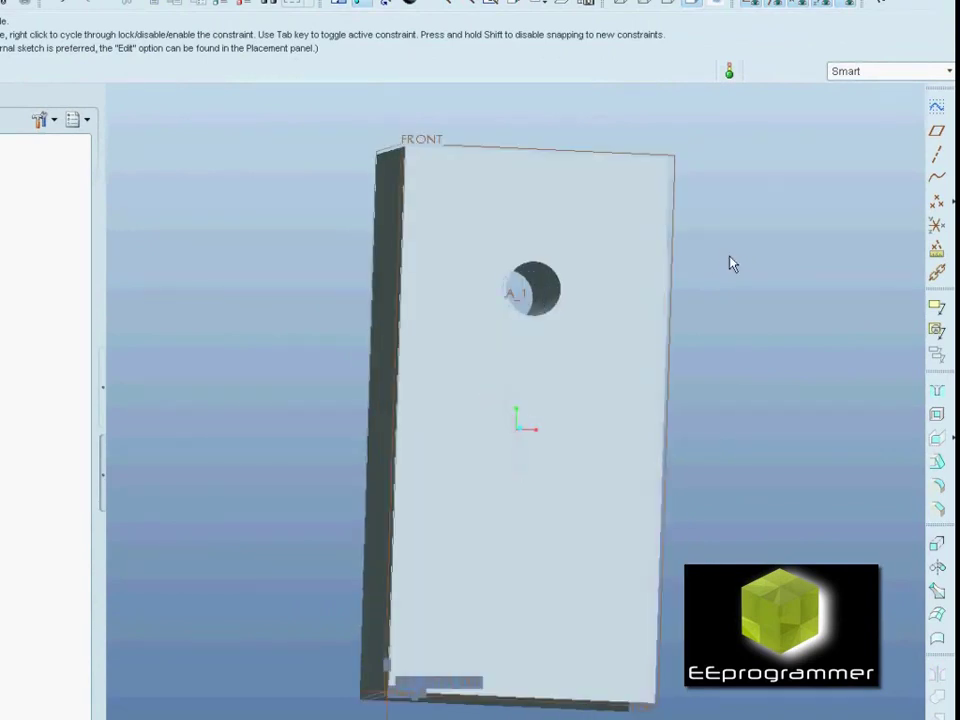
# Place a new hole on the block's front face, undoing an accidental side-face placement
pyautogui.click(930, 116)
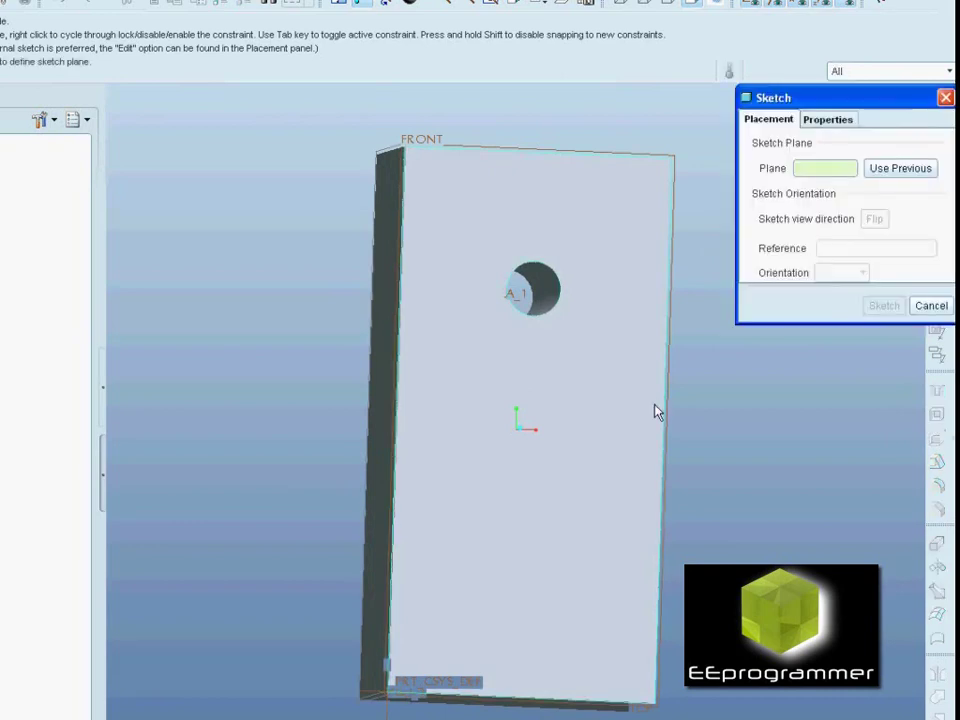
pyautogui.click(940, 306)
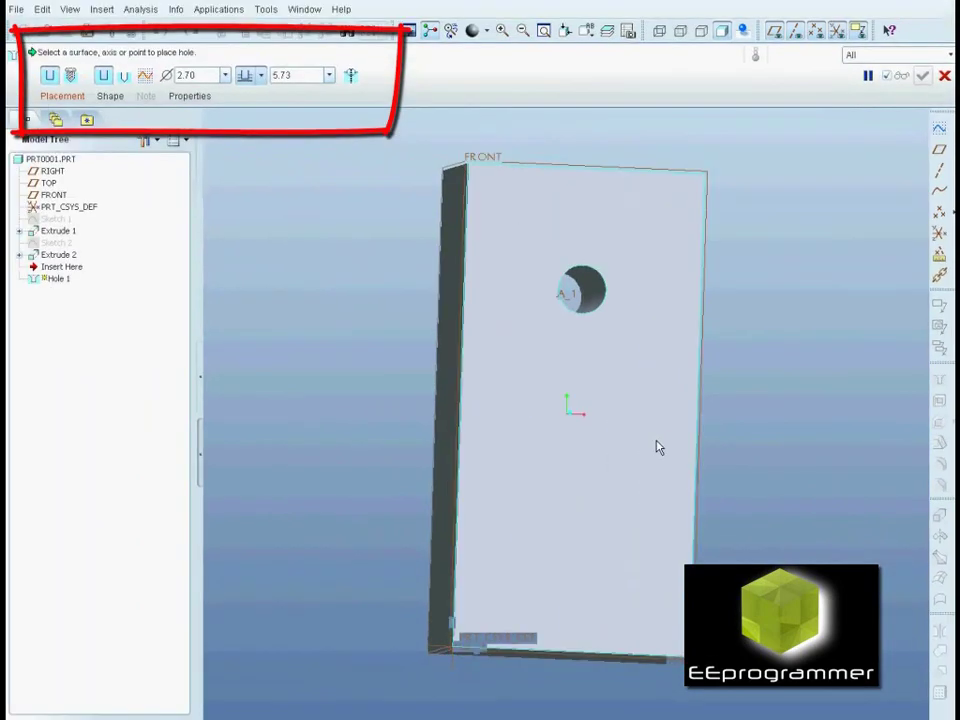
pyautogui.click(657, 447)
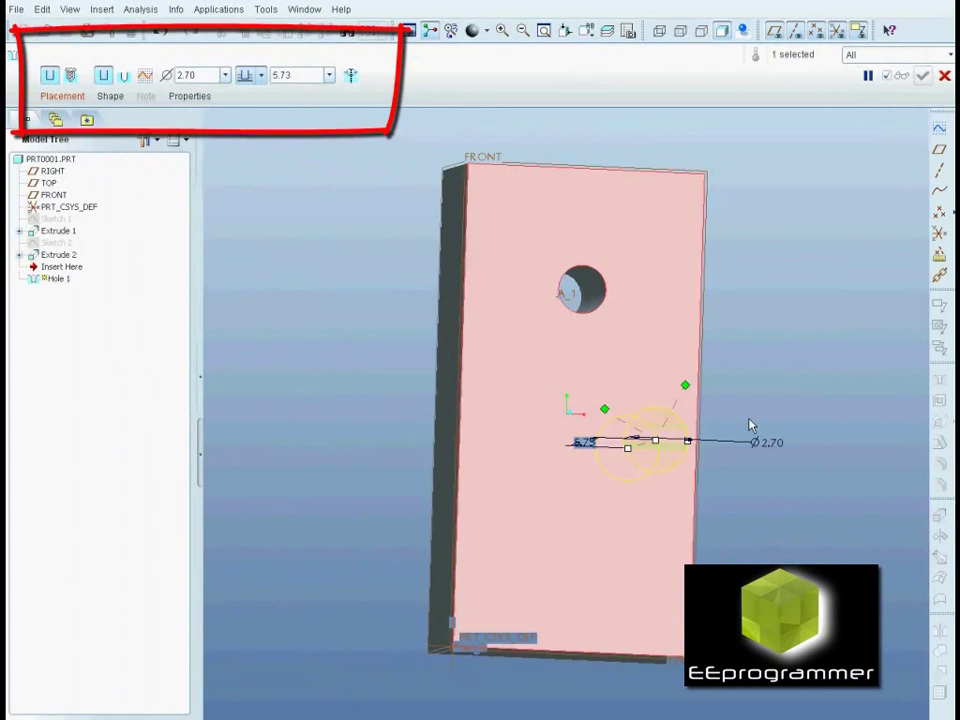
pyautogui.click(63, 97)
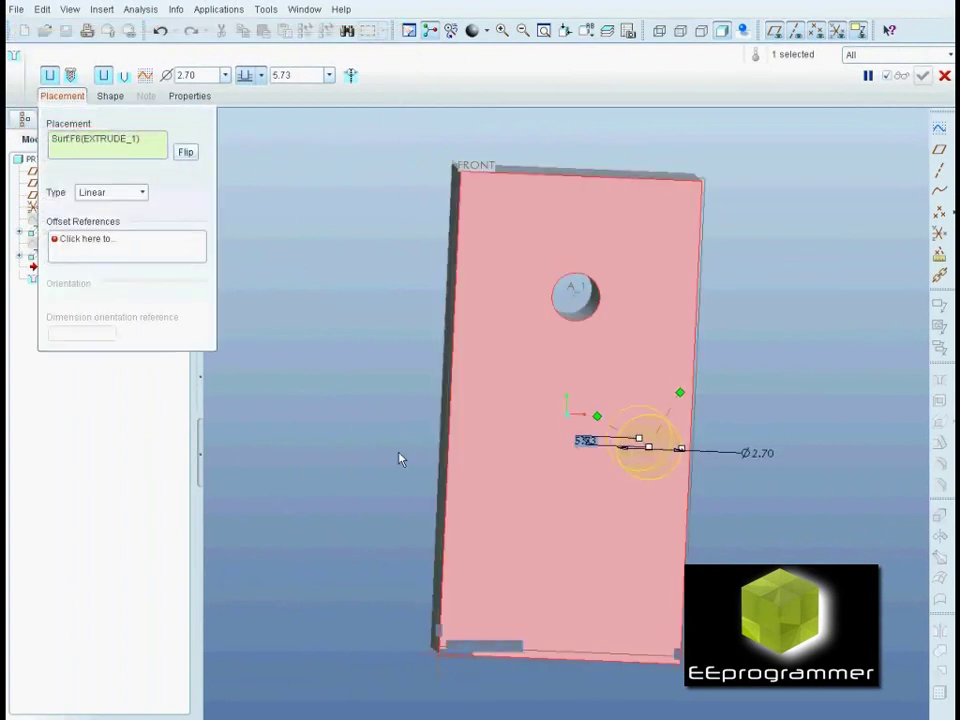
pyautogui.moveTo(399, 456); pyautogui.dragTo(428, 472, button='middle')
pyautogui.click(445, 459)
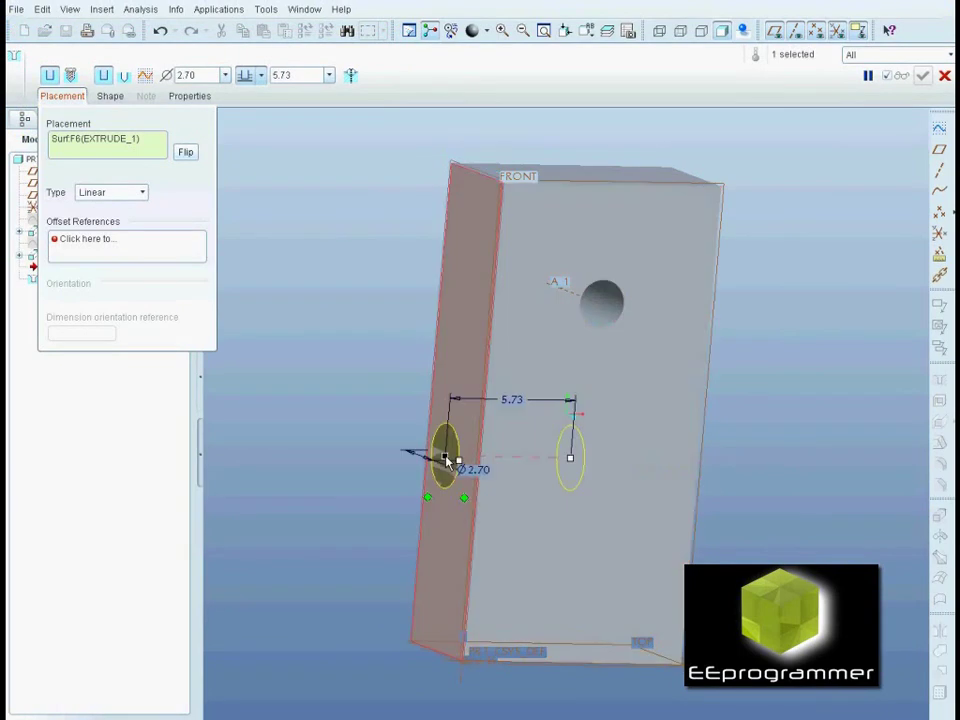
pyautogui.hotkey('ctrl', 'z')
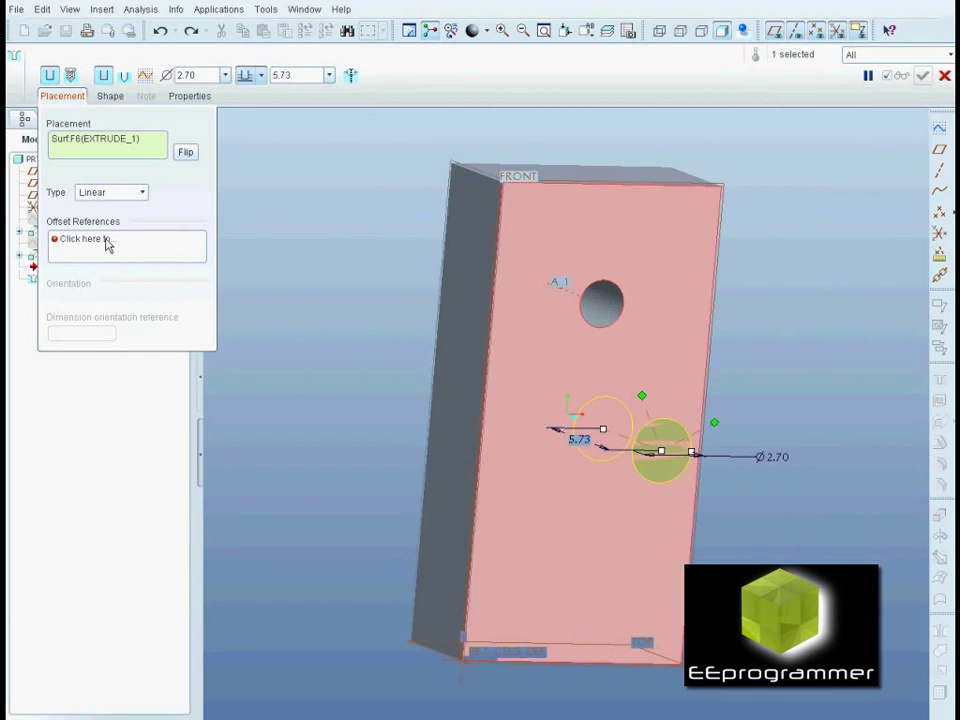
# Offset the hole 5.00 from the left side and bottom faces, and make it standard UNC
pyautogui.click(106, 241)
pyautogui.click(454, 479)
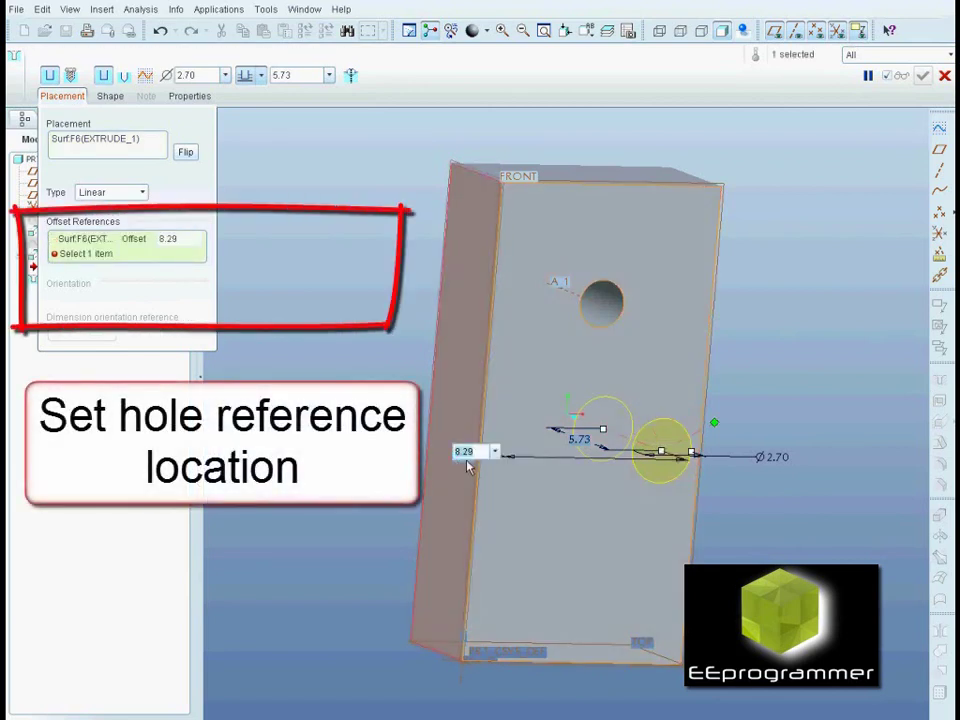
pyautogui.write('5')
pyautogui.press('Return')
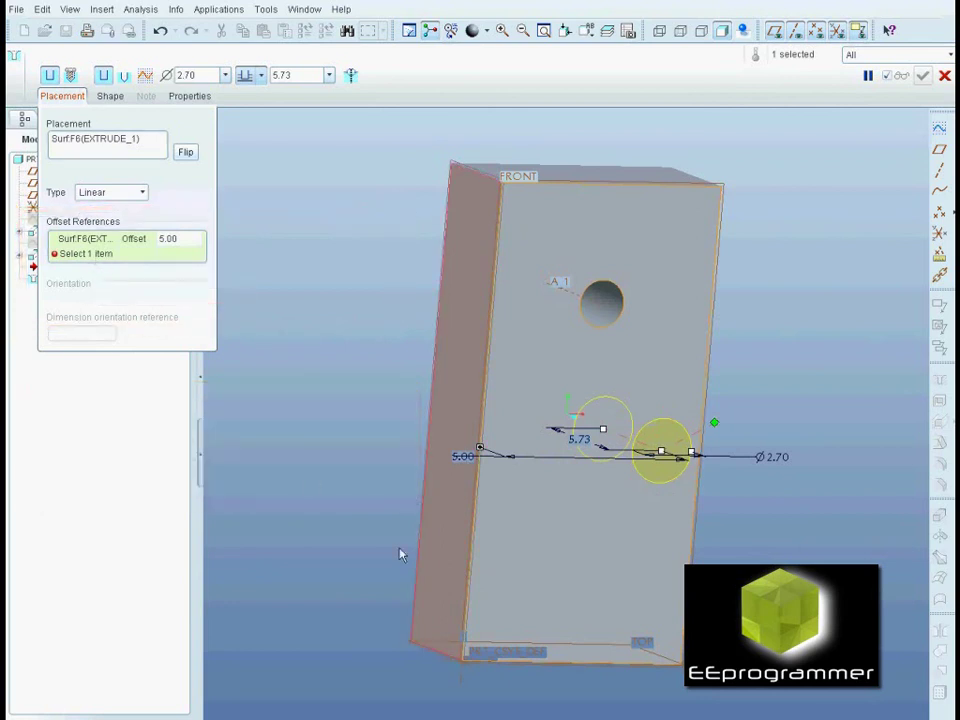
pyautogui.moveTo(400, 555); pyautogui.dragTo(484, 573, button='middle')
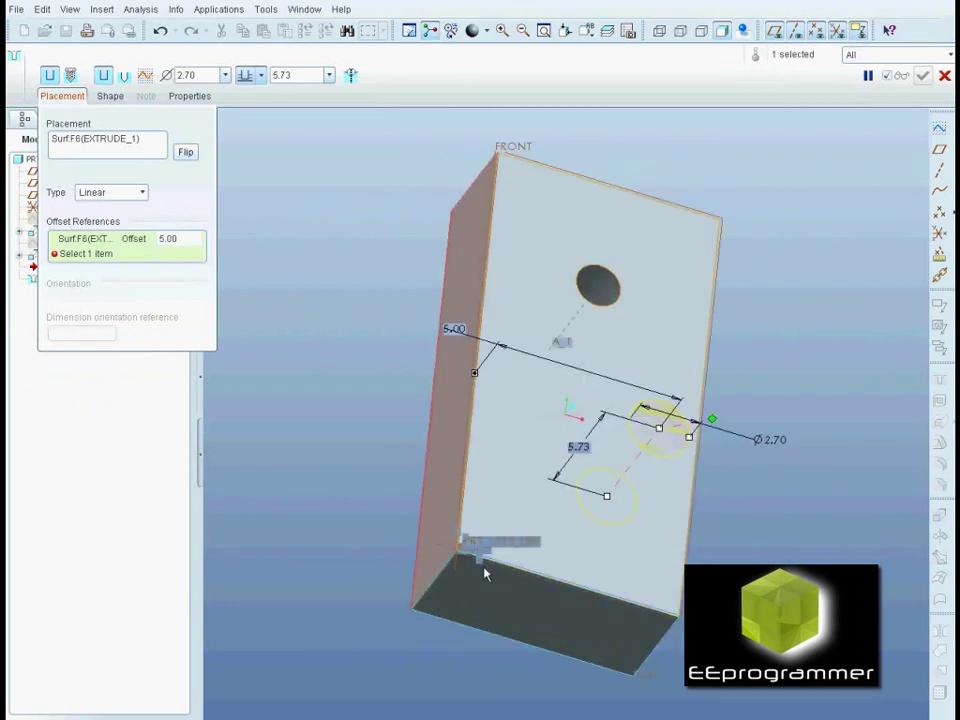
pyautogui.click(545, 613)
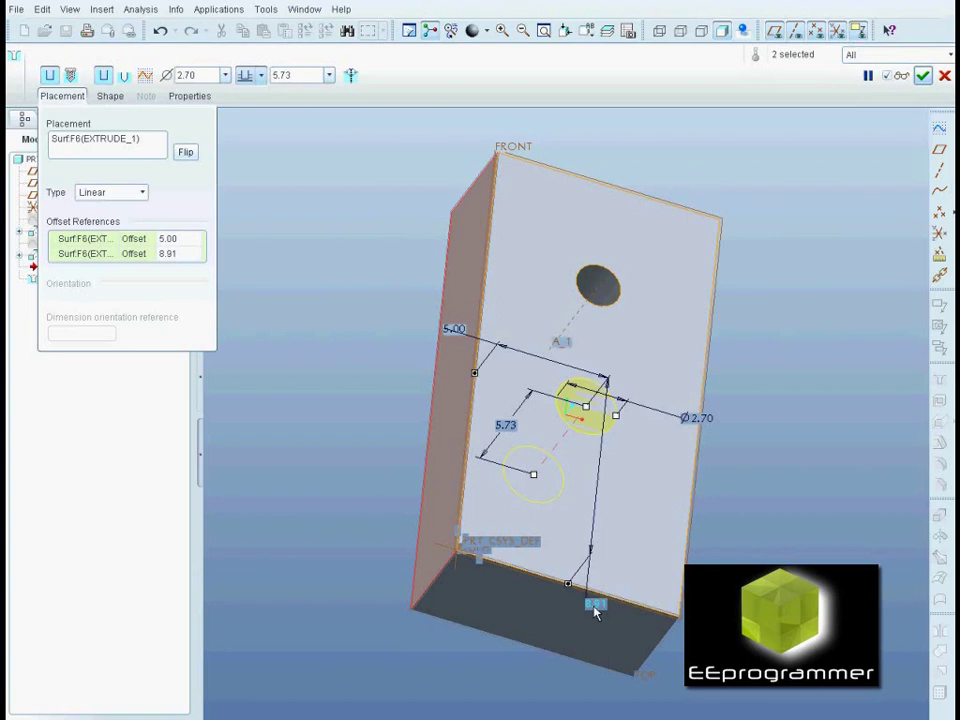
pyautogui.doubleClick(595, 605)
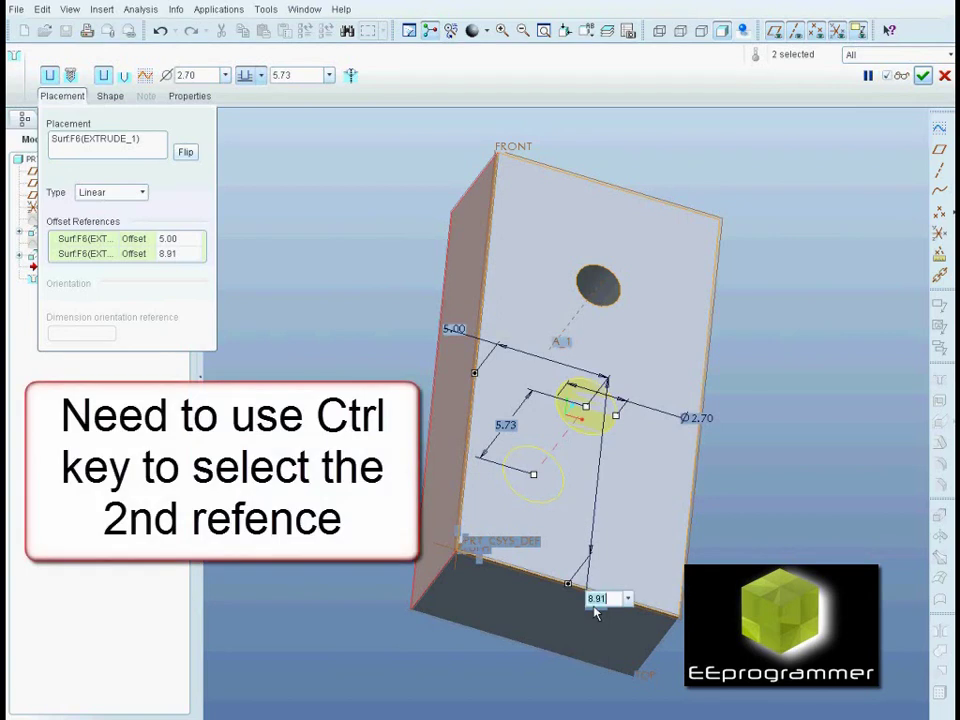
pyautogui.write('5')
pyautogui.press('Return')
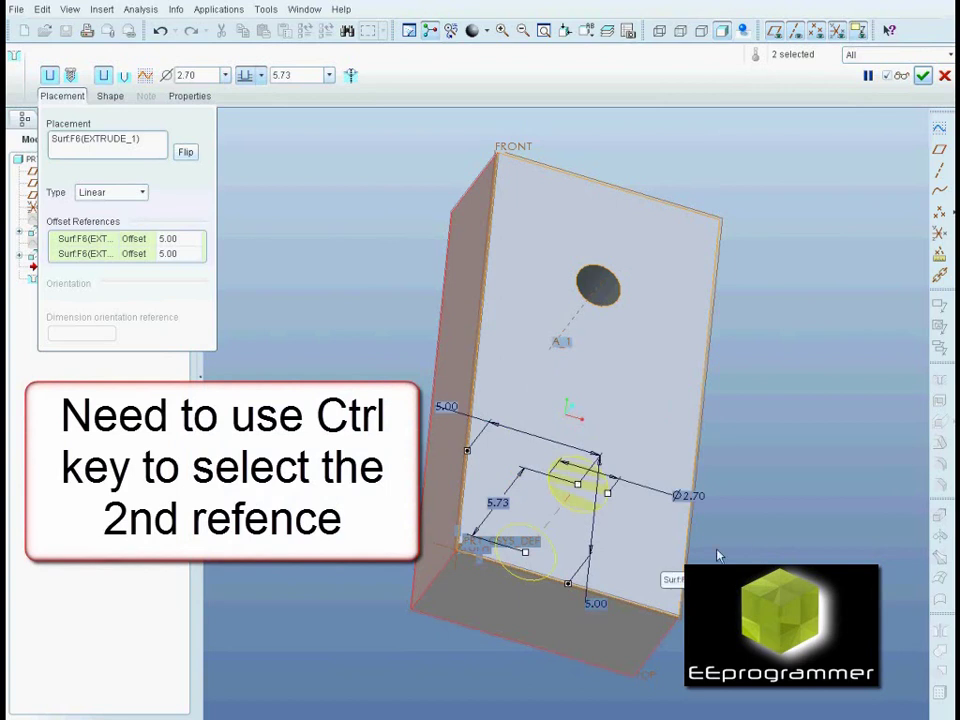
pyautogui.moveTo(595, 612); pyautogui.dragTo(560, 600, button='middle')
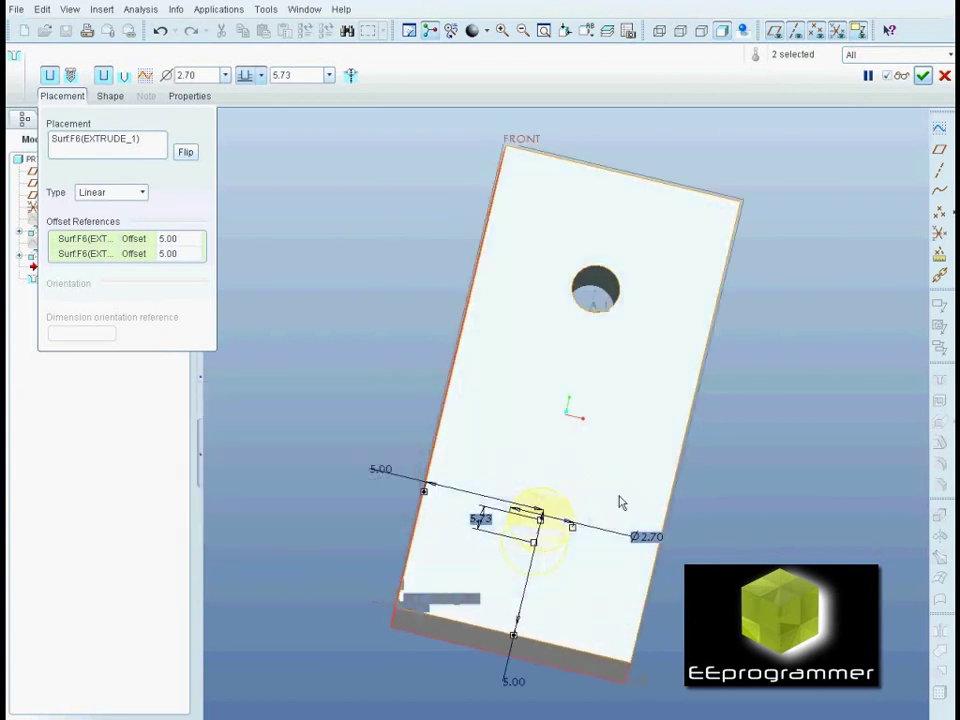
pyautogui.click(73, 76)
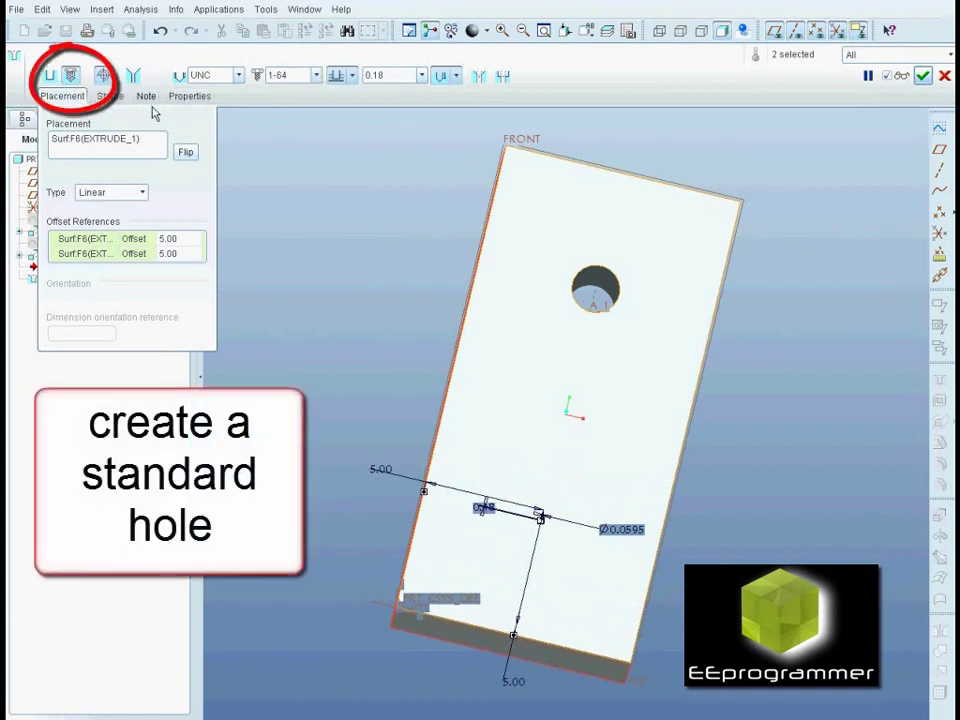
# Choose the 1-1/4-7 screw size for the standard hole
pyautogui.click(316, 75)
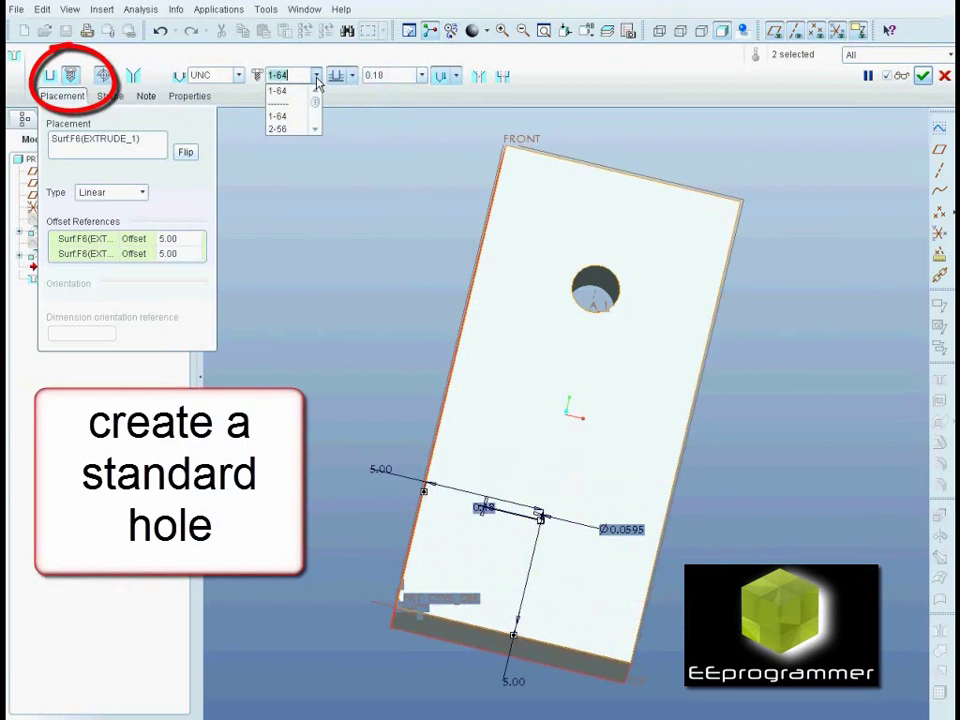
pyautogui.moveTo(316, 100); pyautogui.dragTo(314, 120)
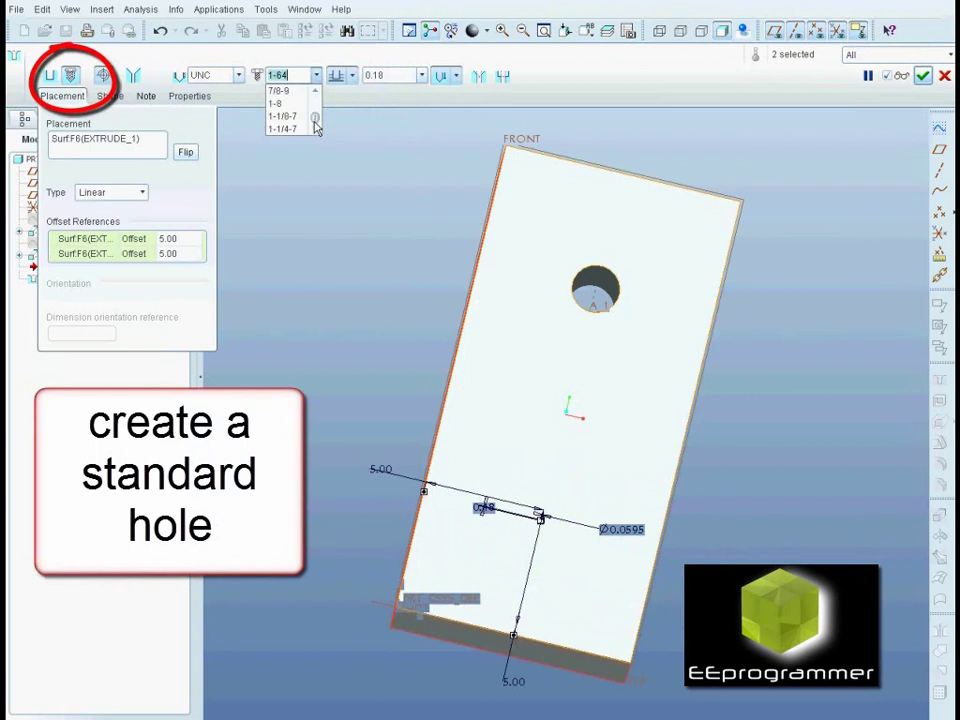
pyautogui.click(282, 128)
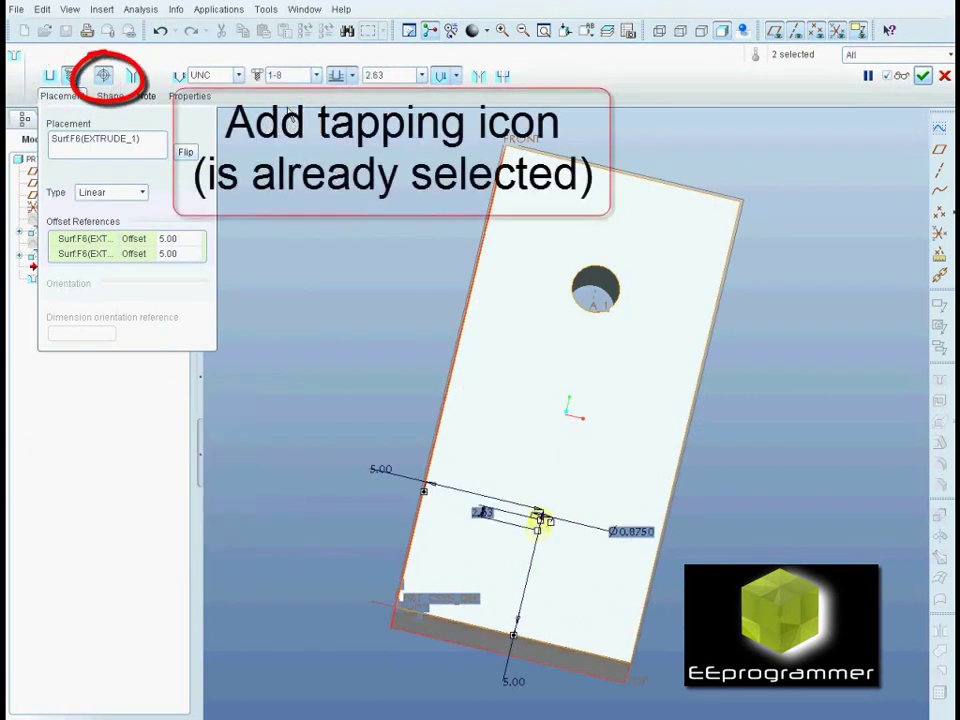
pyautogui.click(316, 75)
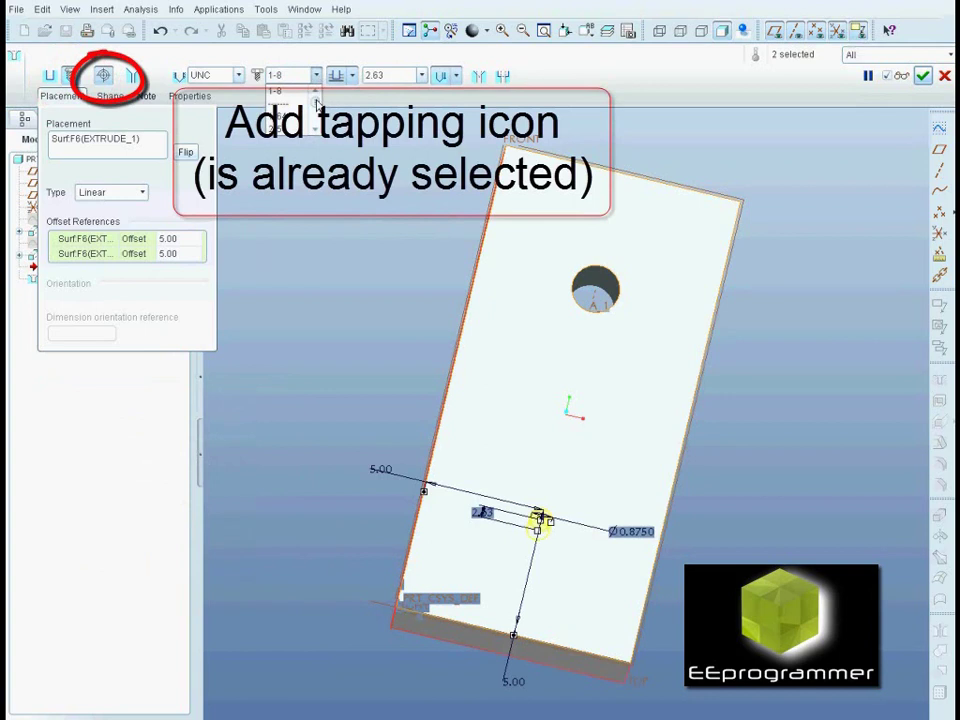
pyautogui.scroll(1, 318, 120)
pyautogui.click(290, 128)
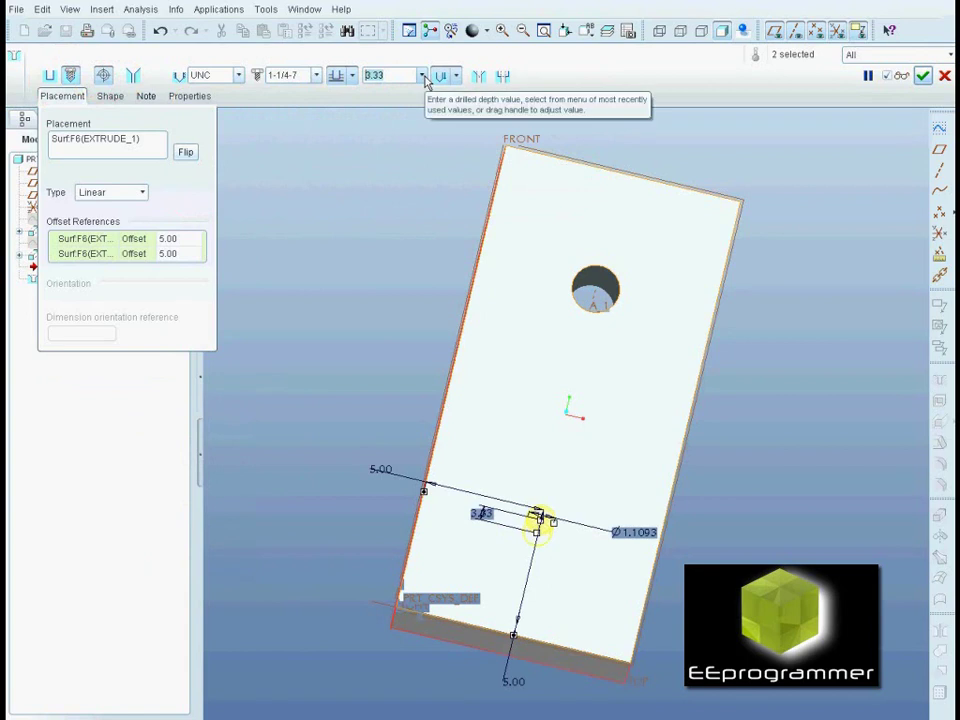
# Set the drill depth to 20.00 and complete the tapped hole
pyautogui.write('20')
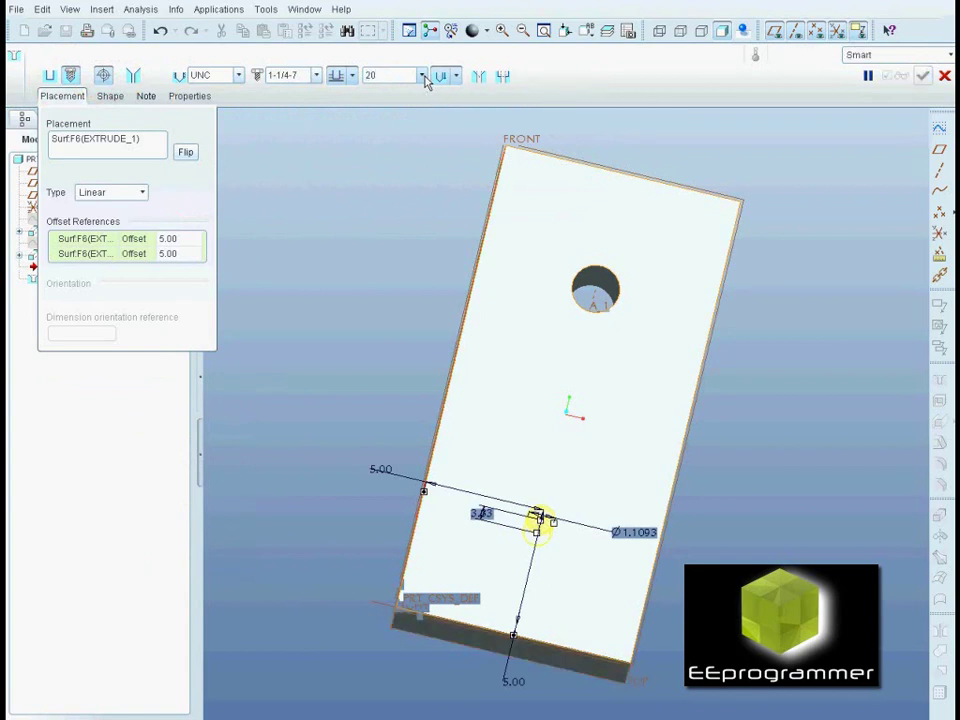
pyautogui.press('Return')
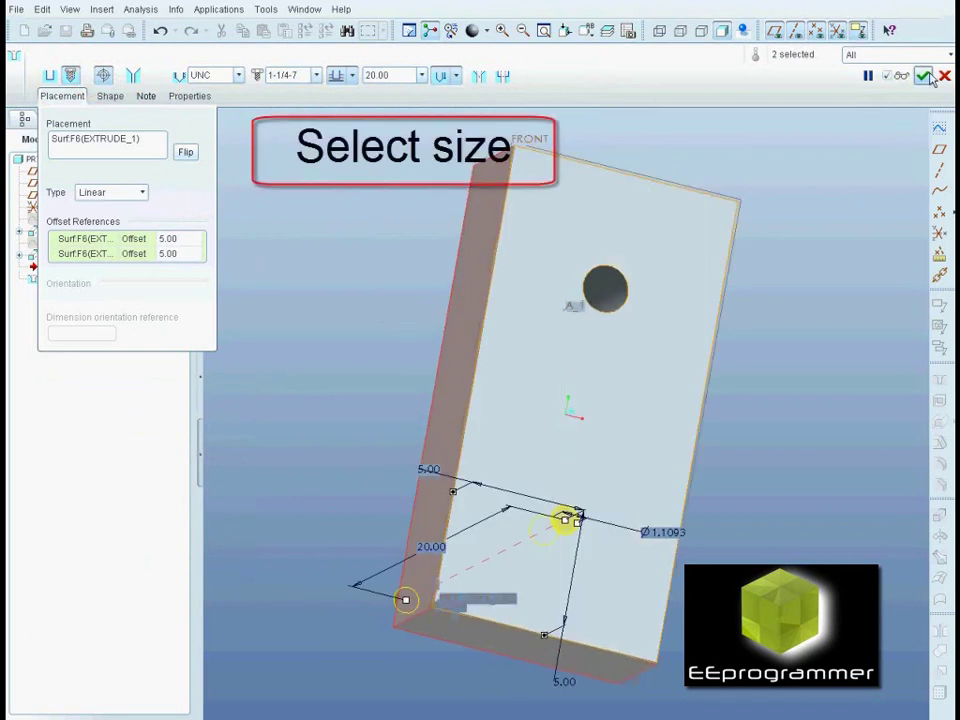
pyautogui.middleClick(695, 57)
pyautogui.moveTo(797, 386)
pyautogui.mouseDown(button='middle')
pyautogui.moveTo(771, 394)
pyautogui.moveTo(739, 435)
pyautogui.moveTo(744, 418)
pyautogui.moveTo(678, 447)
pyautogui.moveTo(745, 441)
pyautogui.mouseUp(button='middle')
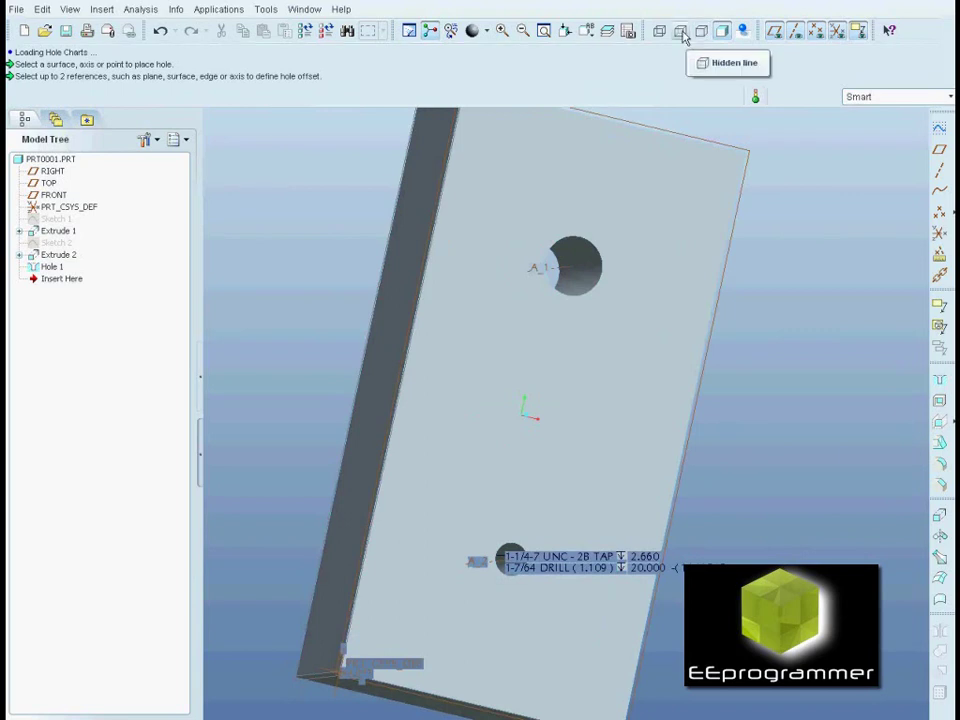
pyautogui.click(680, 31)
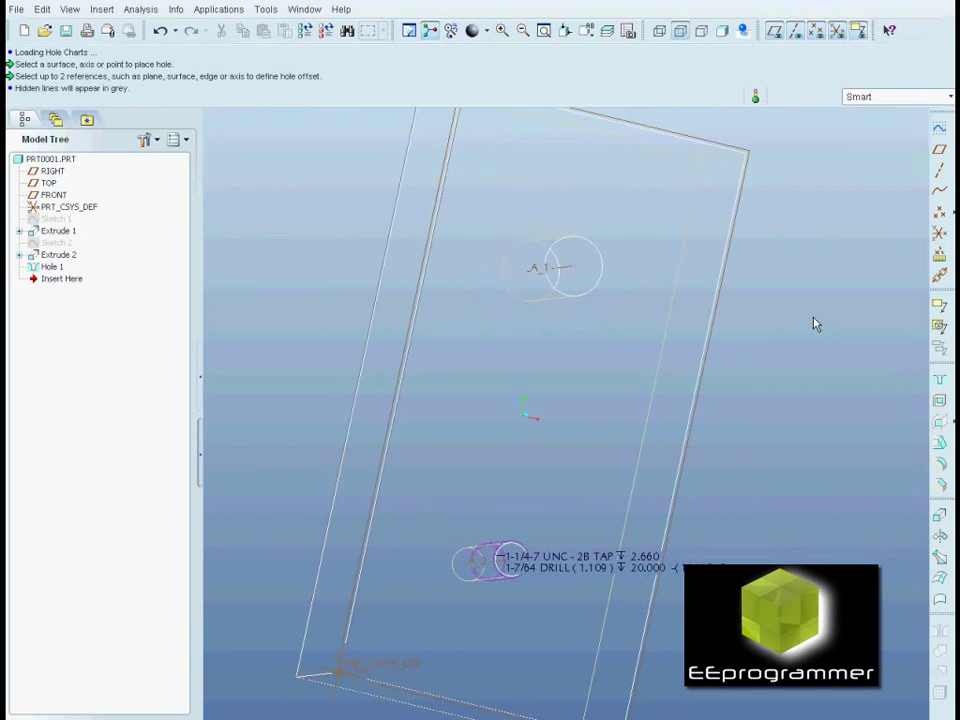
pyautogui.click(659, 33)
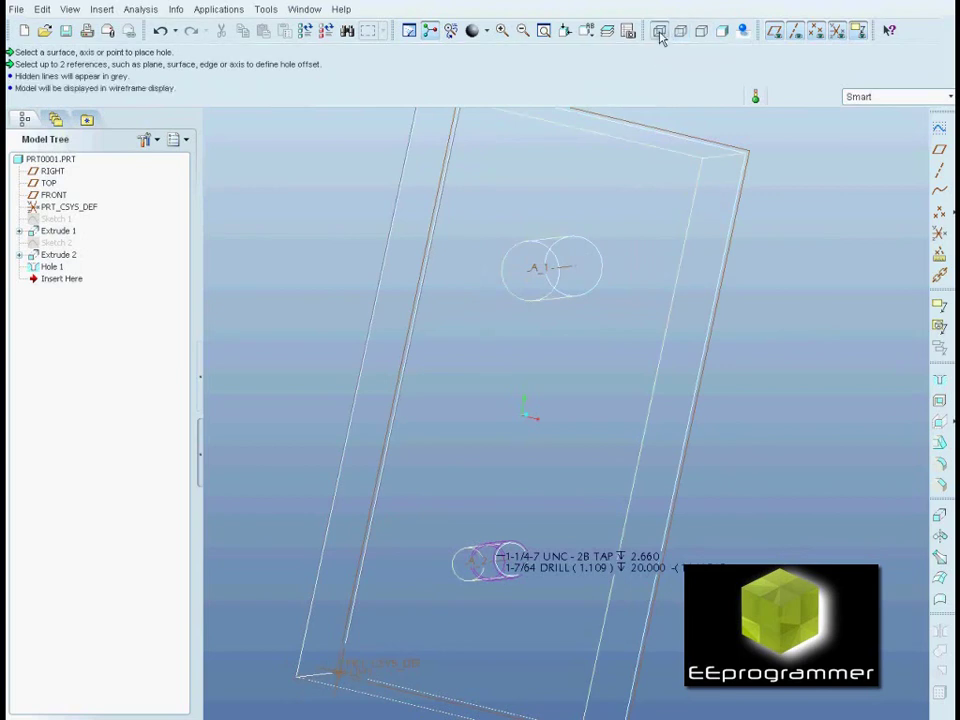
pyautogui.click(705, 32)
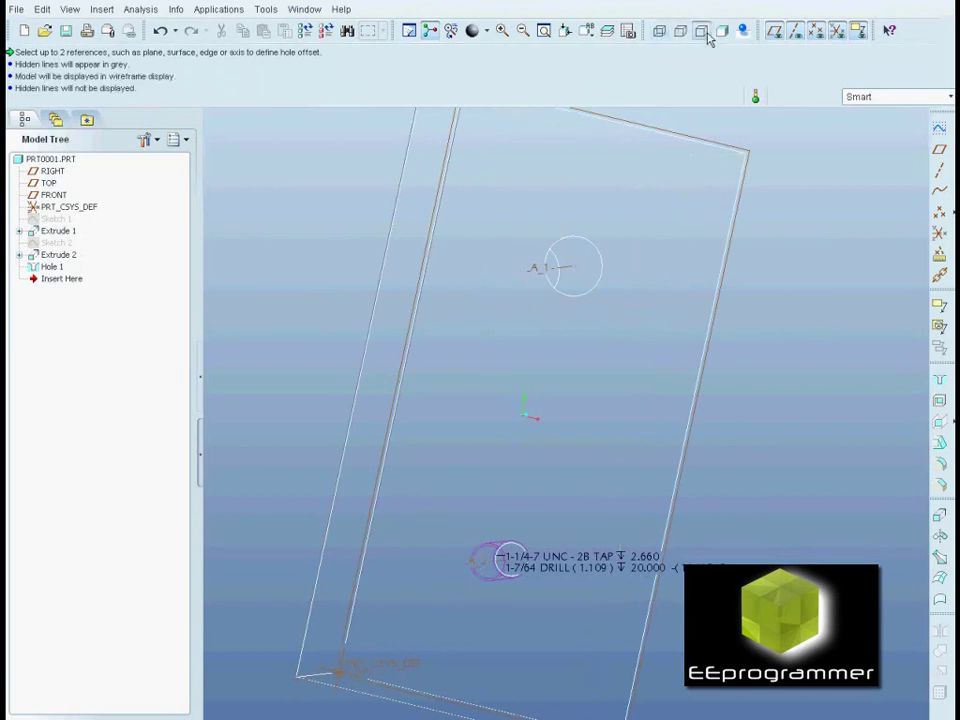
pyautogui.click(723, 31)
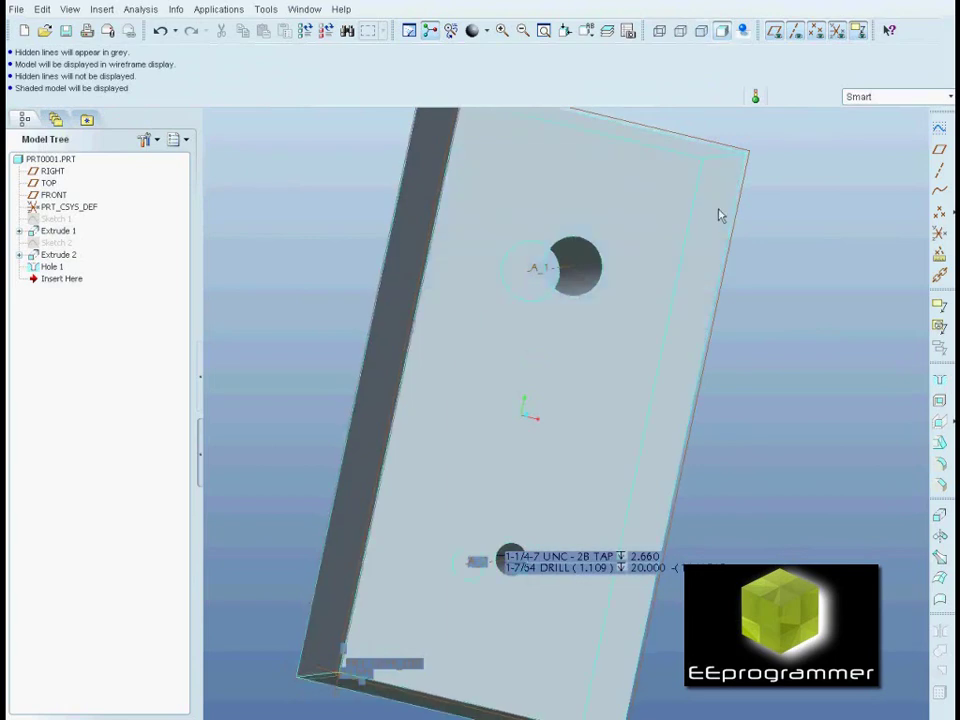
# Apply the orange appearance from the Appearance Gallery to the block
pyautogui.click(486, 31)
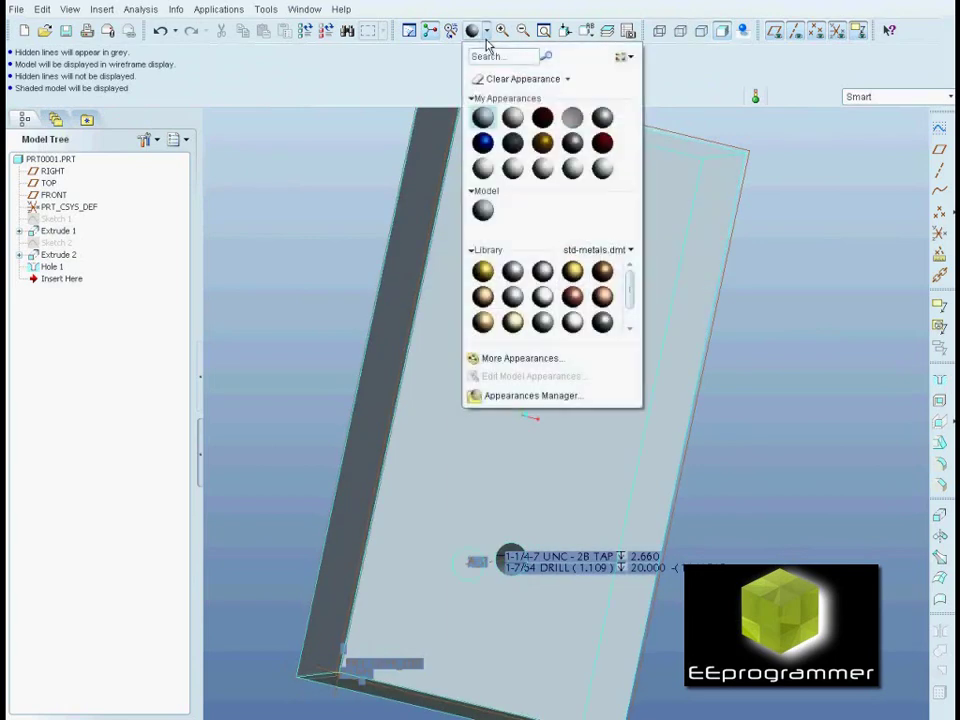
pyautogui.click(542, 143)
pyautogui.click(514, 200)
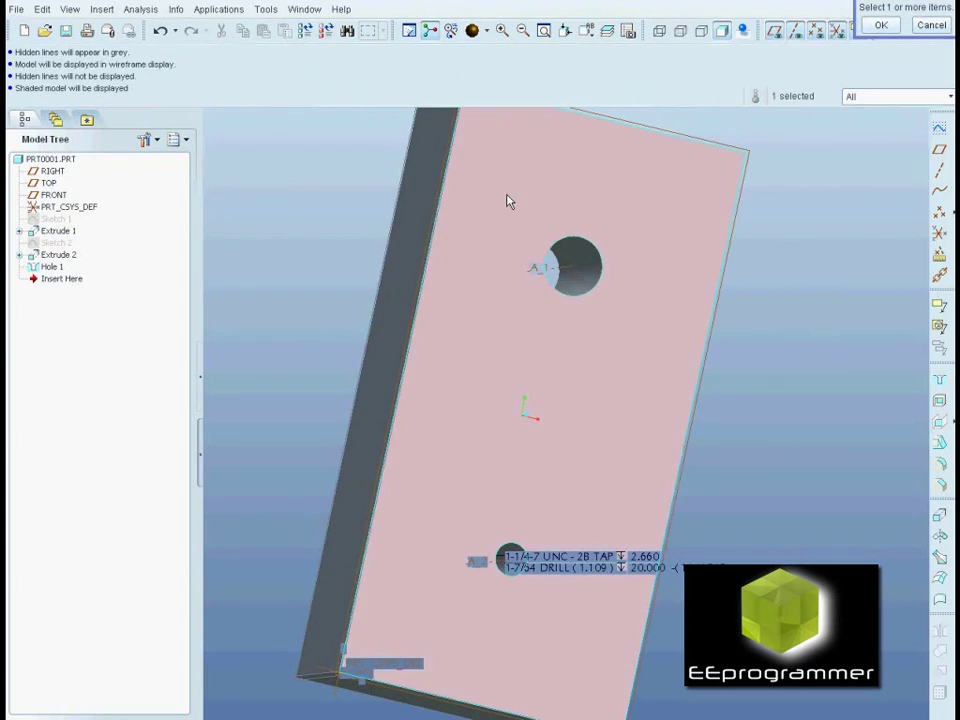
pyautogui.click(882, 28)
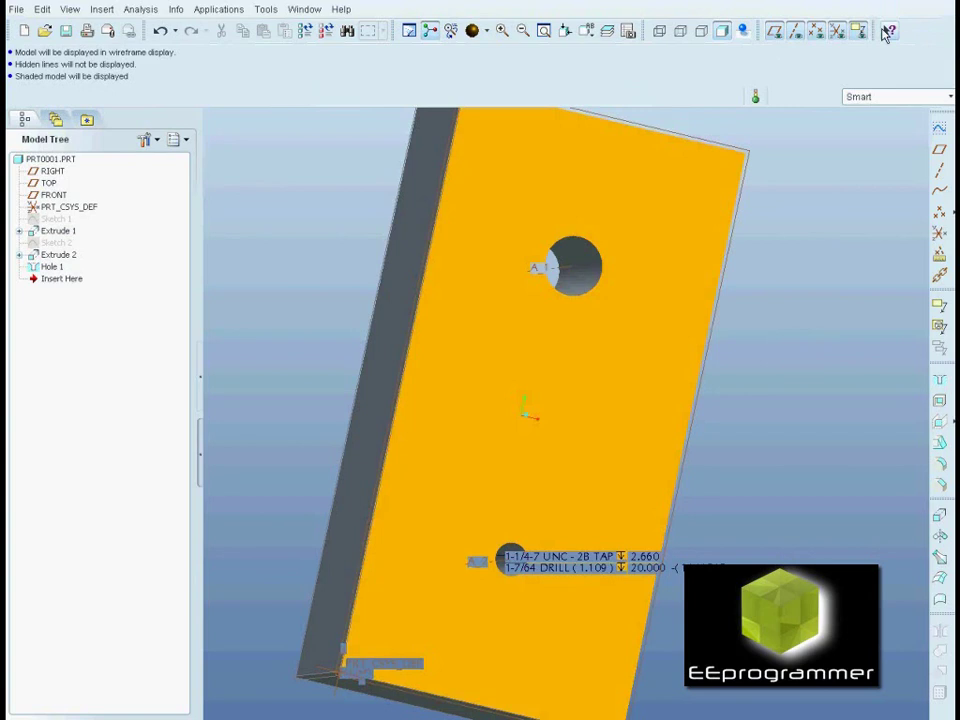
pyautogui.moveTo(755, 400)
pyautogui.mouseDown(button='middle')
pyautogui.moveTo(735, 398)
pyautogui.moveTo(728, 356)
pyautogui.moveTo(755, 381)
pyautogui.moveTo(793, 388)
pyautogui.moveTo(790, 404)
pyautogui.mouseUp(button='middle')
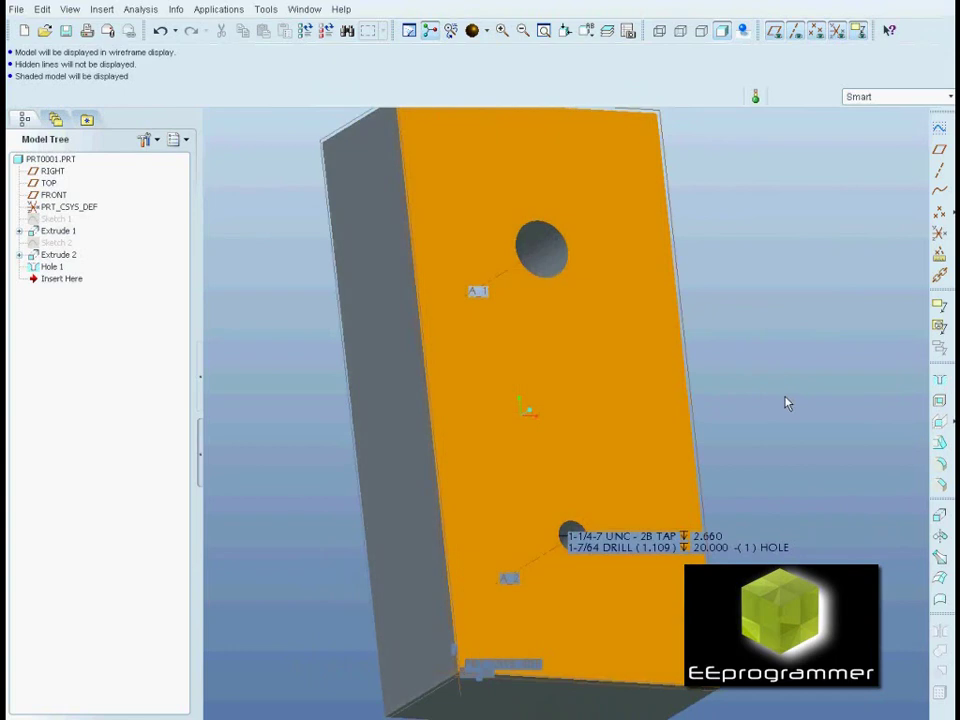